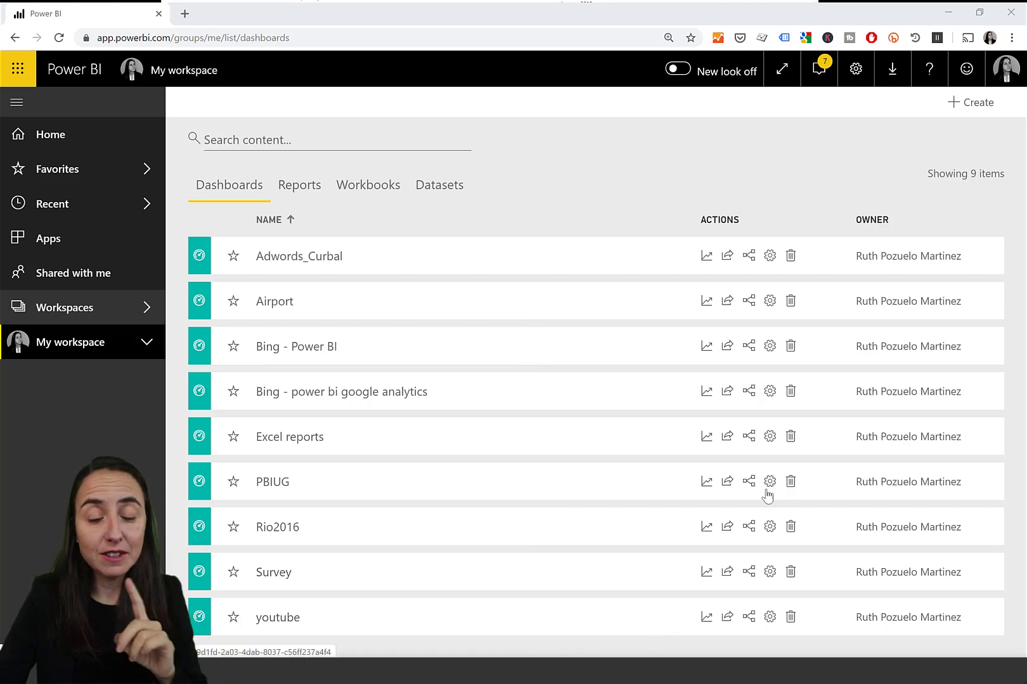
Open the Admin portal's Workspaces page from the settings gear, listing 105 workspaces
click(855, 70)
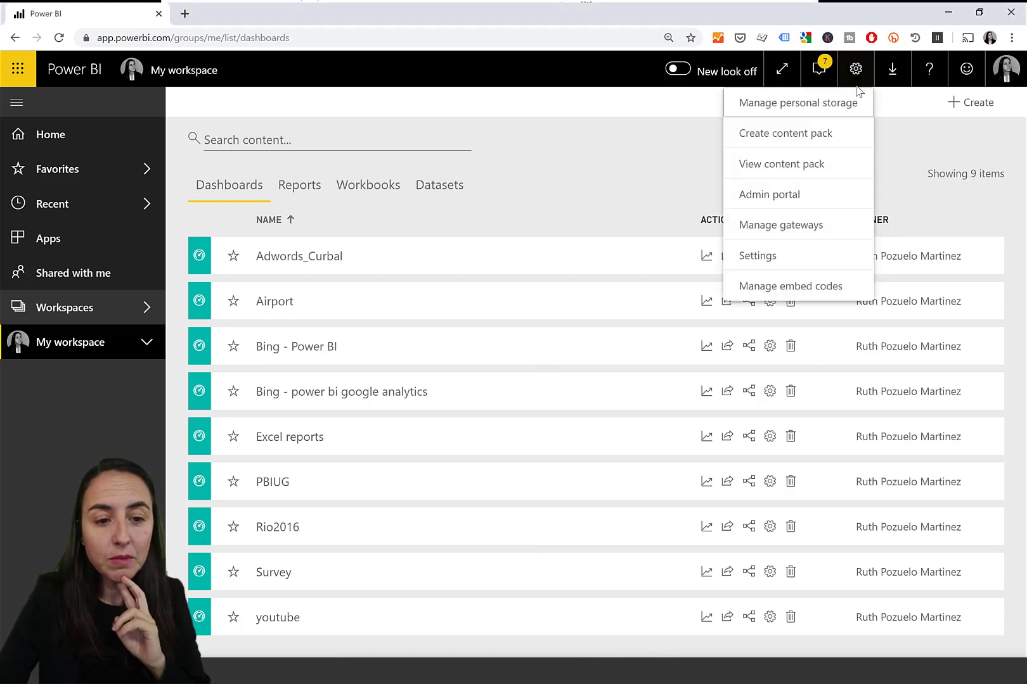
click(787, 195)
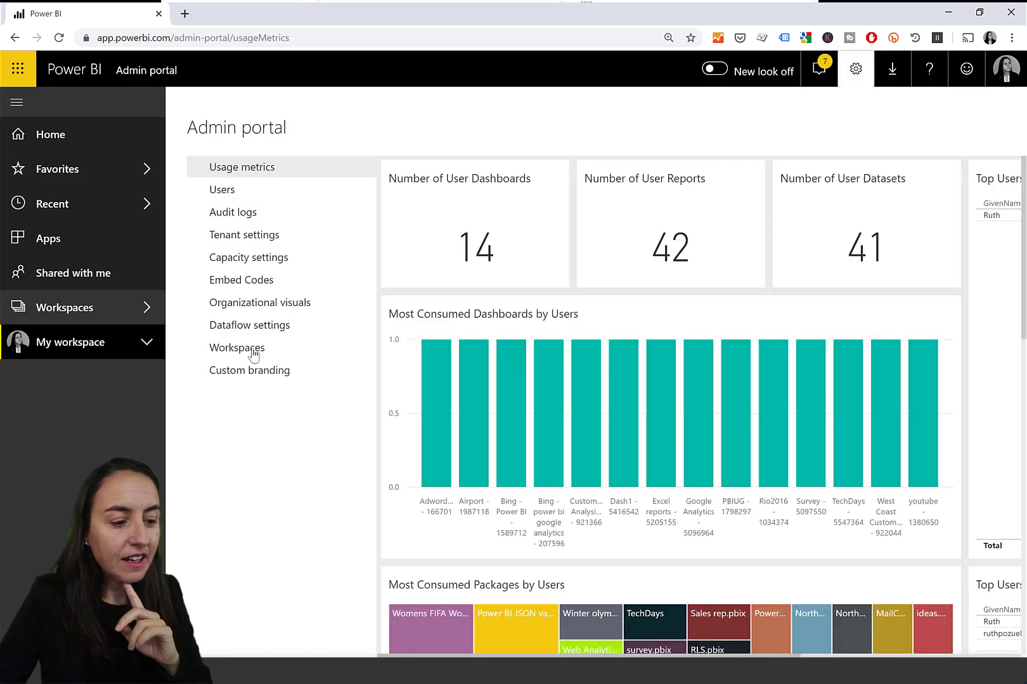
click(252, 353)
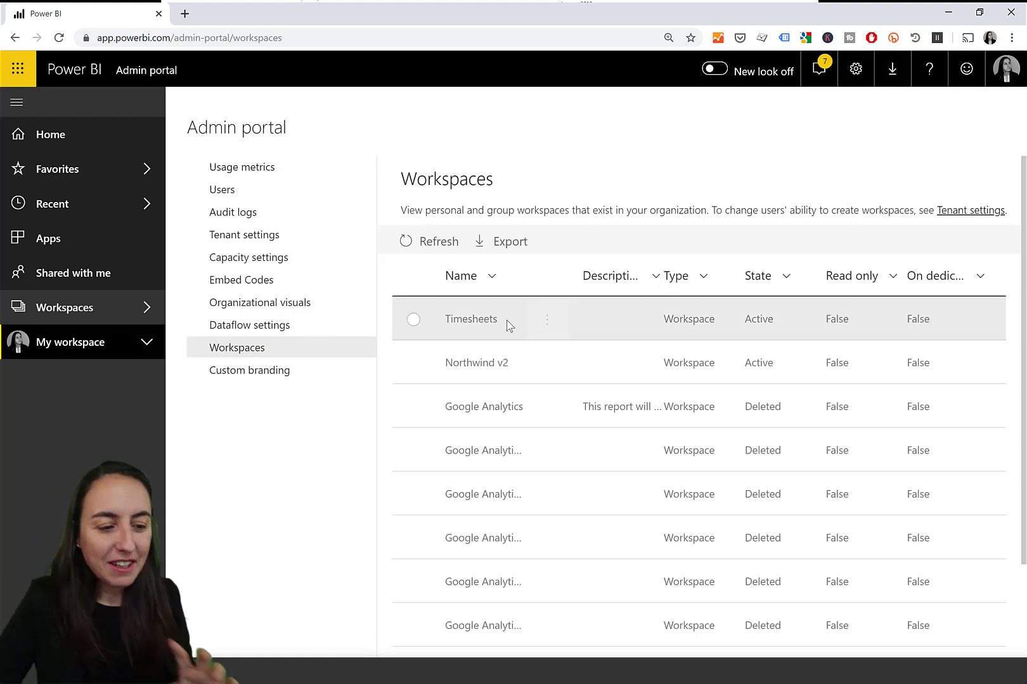
scroll(539, 381, down, 2)
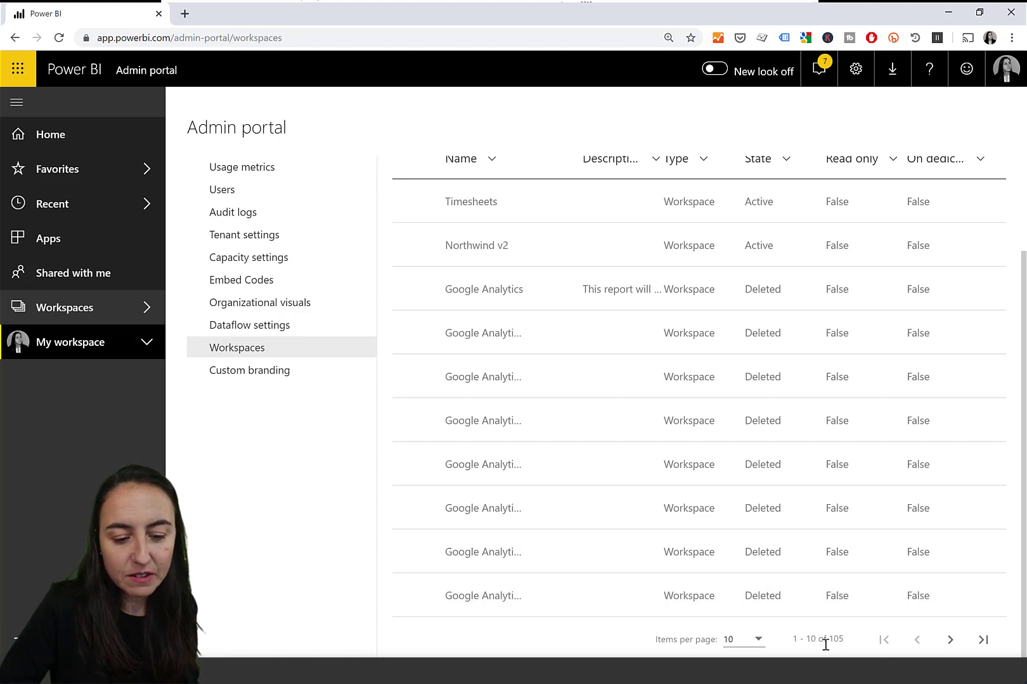
Show 100 workspaces per page and scroll through the Group and Workspace rows
click(758, 640)
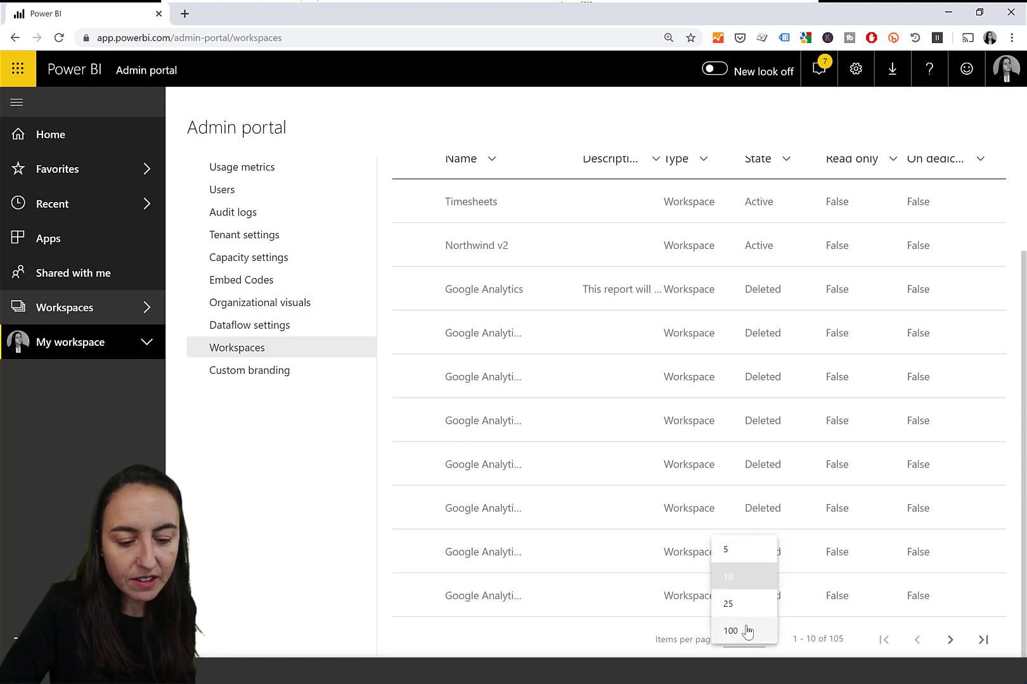
click(742, 631)
scroll(802, 577, down, 8)
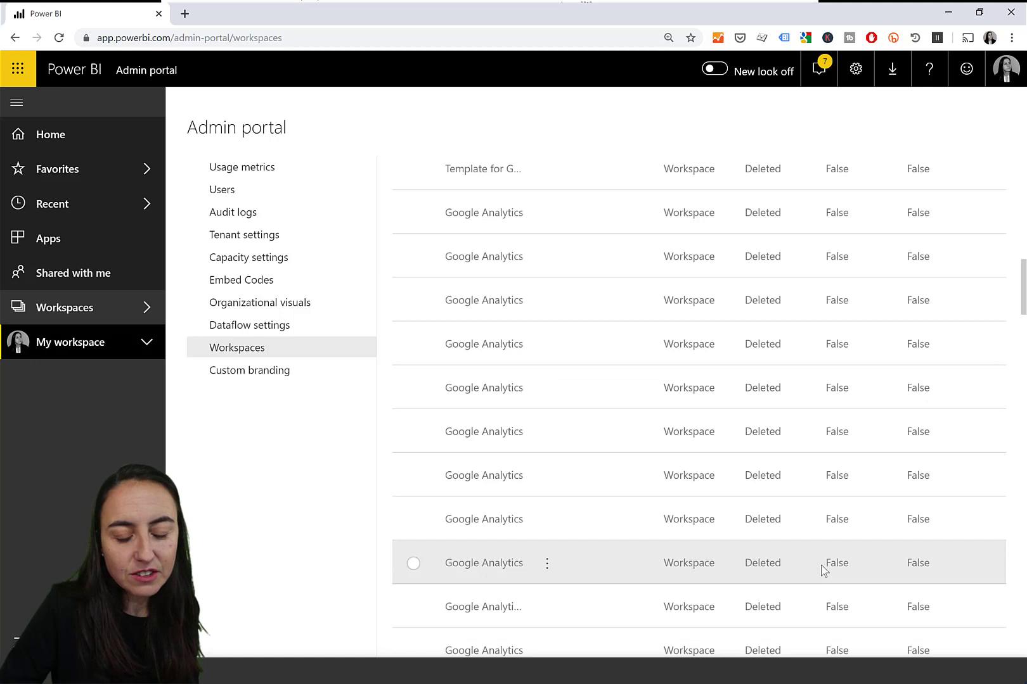
scroll(825, 558, up, 4)
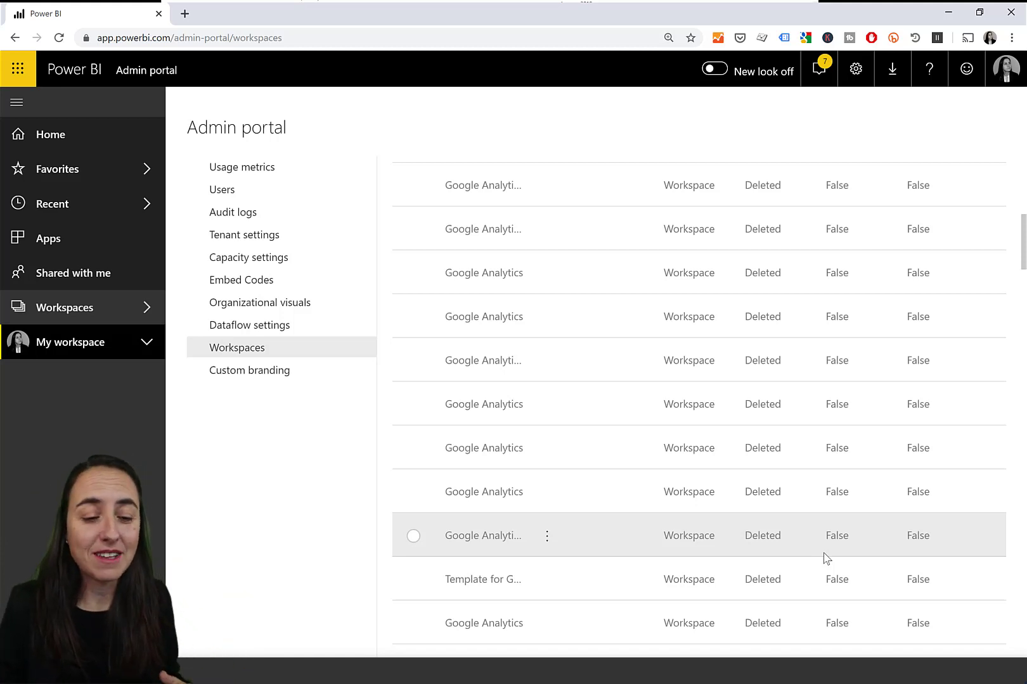
scroll(768, 278, up, 5)
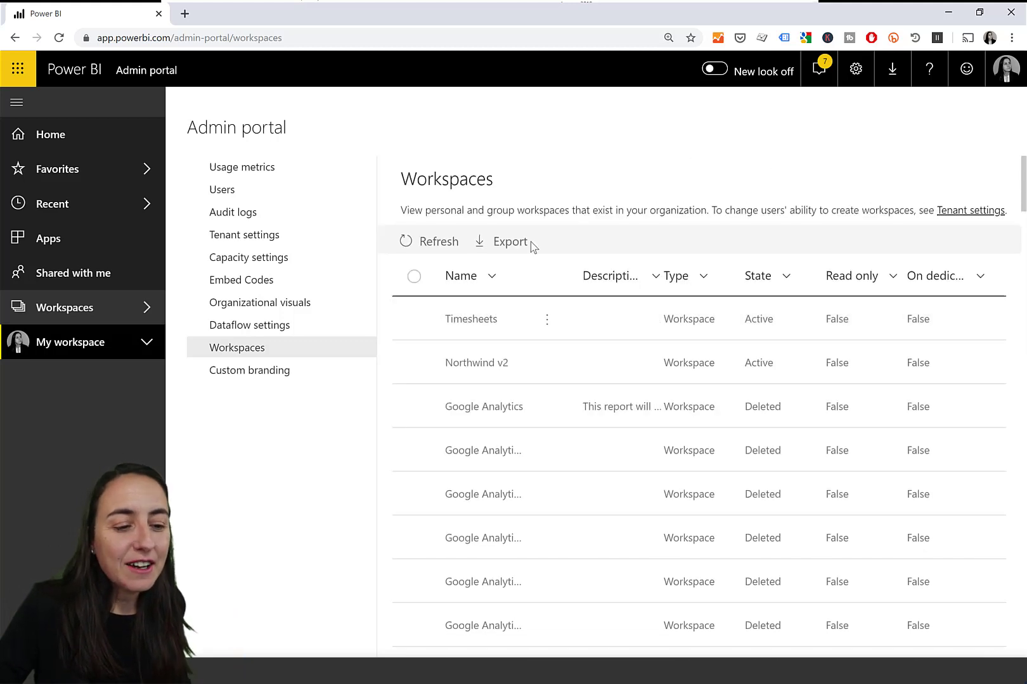
mouse_move(466, 305)
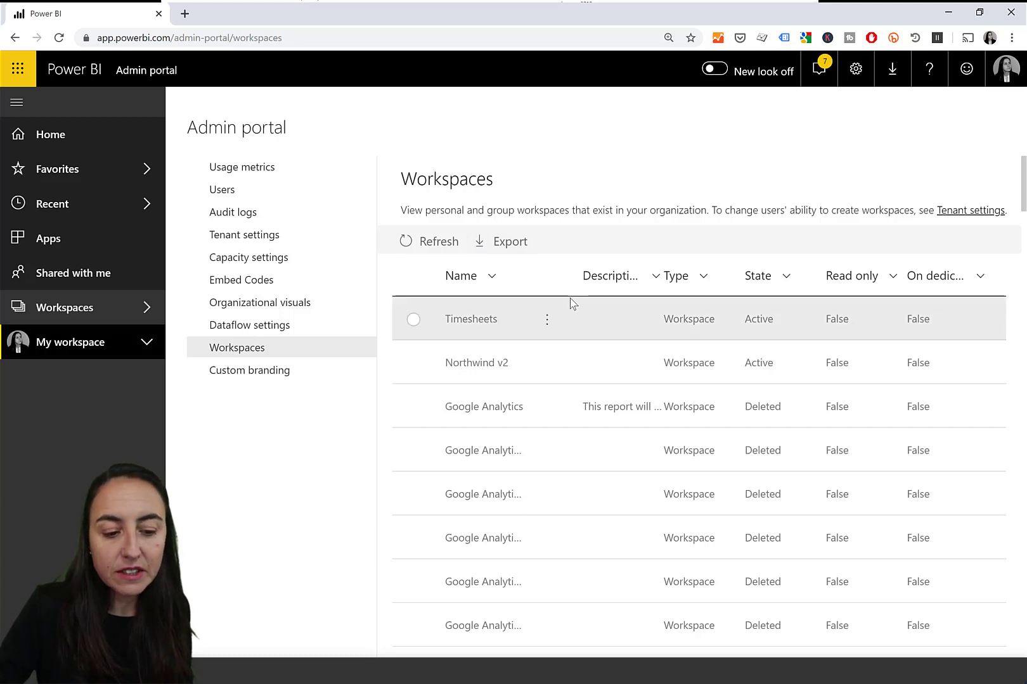
scroll(710, 446, down, 10)
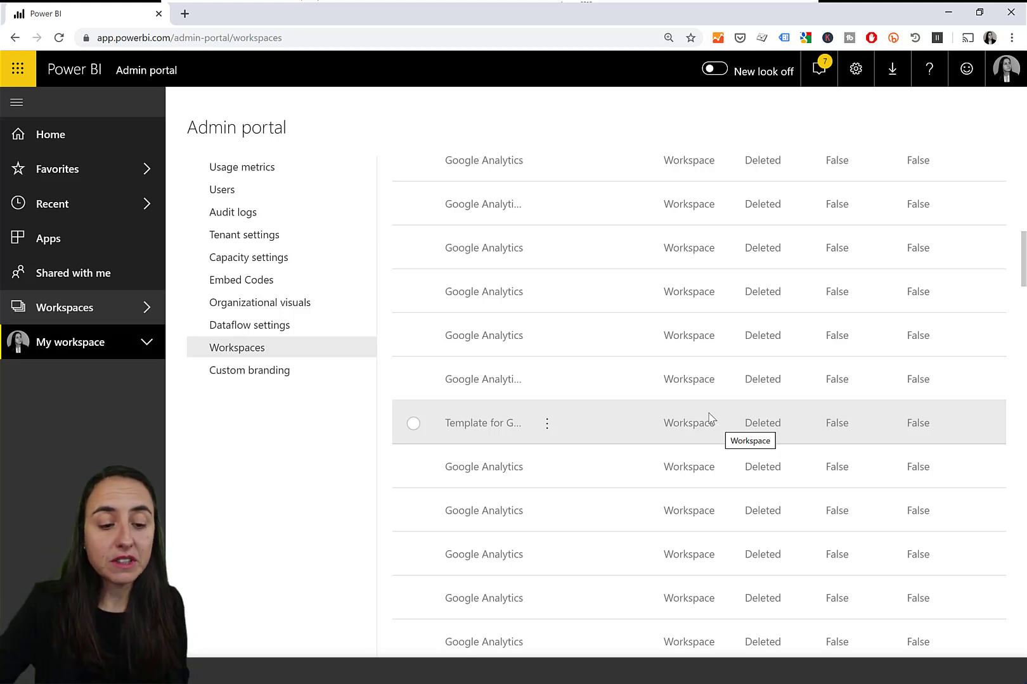
scroll(728, 428, down, 10)
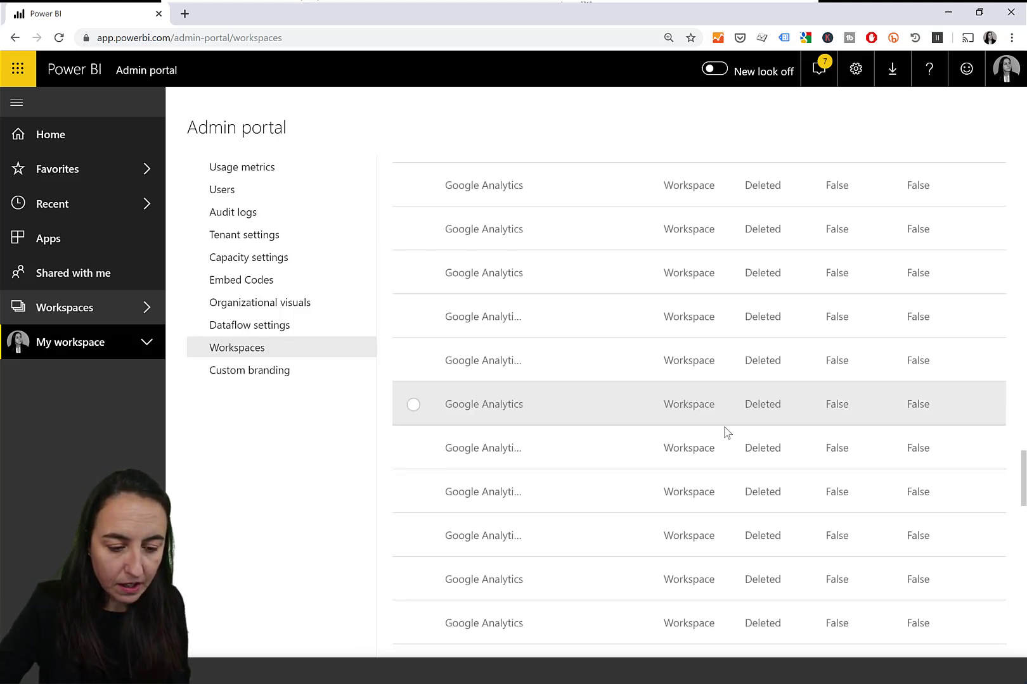
scroll(727, 432, down, 7)
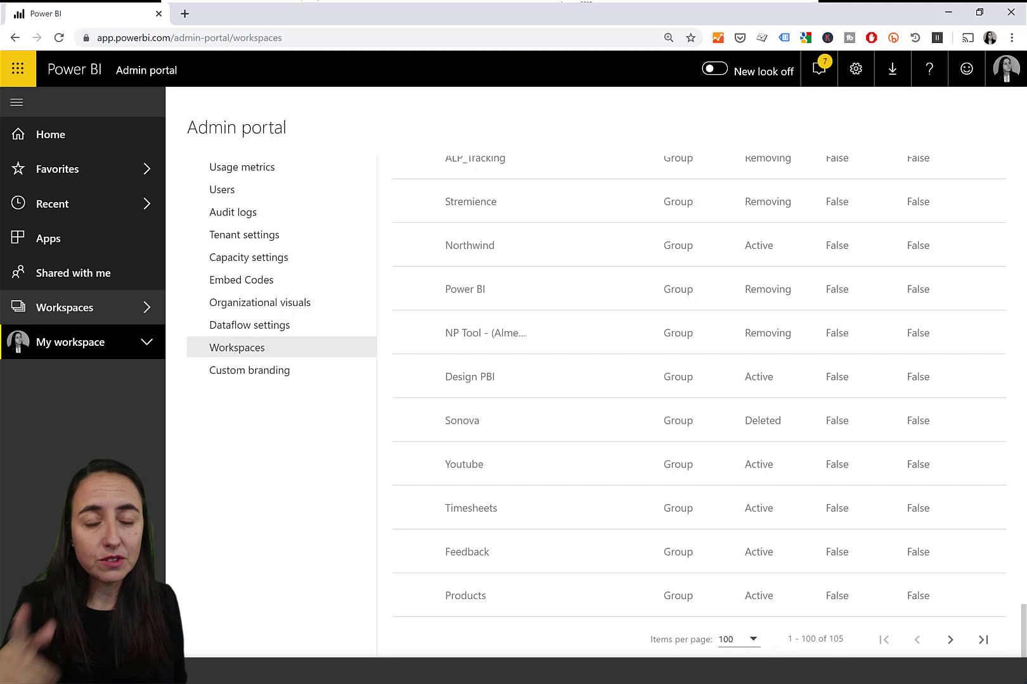
scroll(813, 383, up, 20)
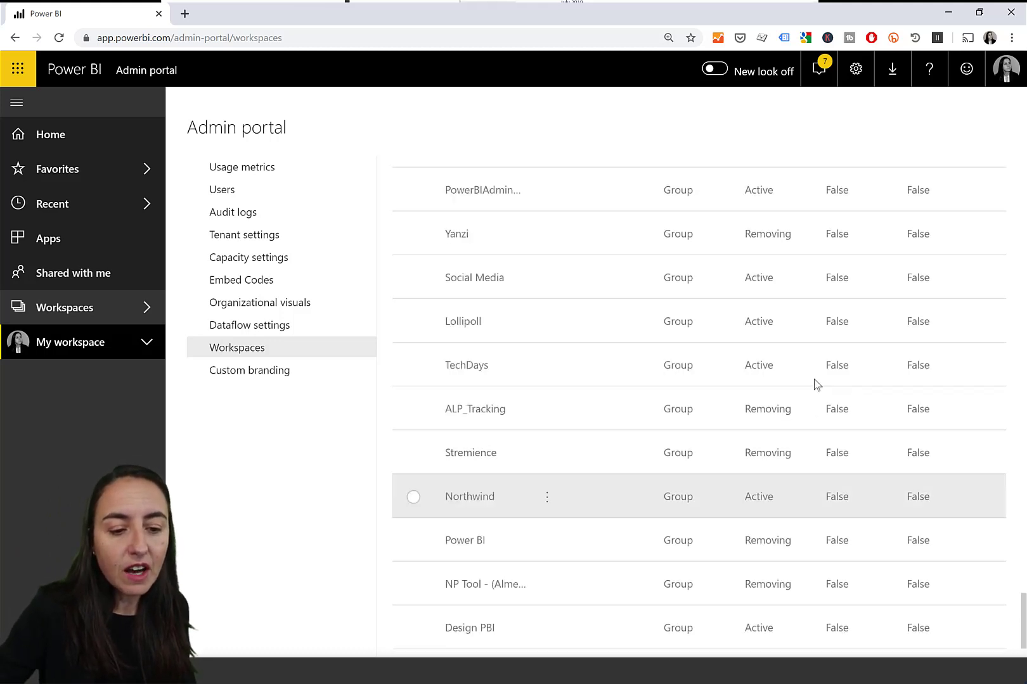
scroll(750, 219, up, 10)
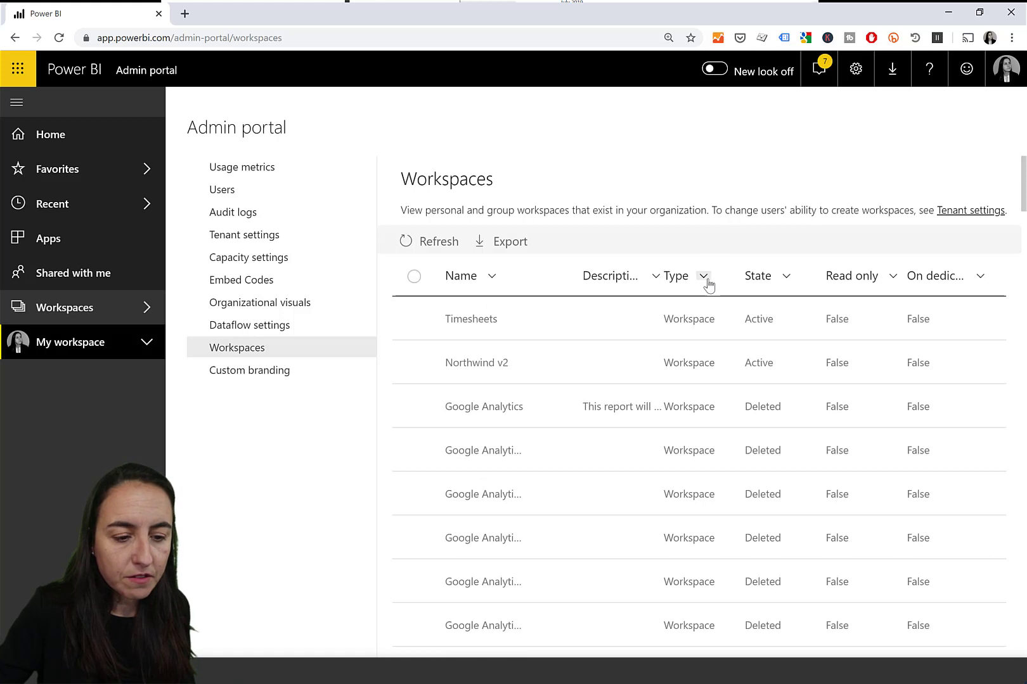
Apply a Type equals 'Workspaces' text filter to the list
click(705, 278)
mouse_move(759, 373)
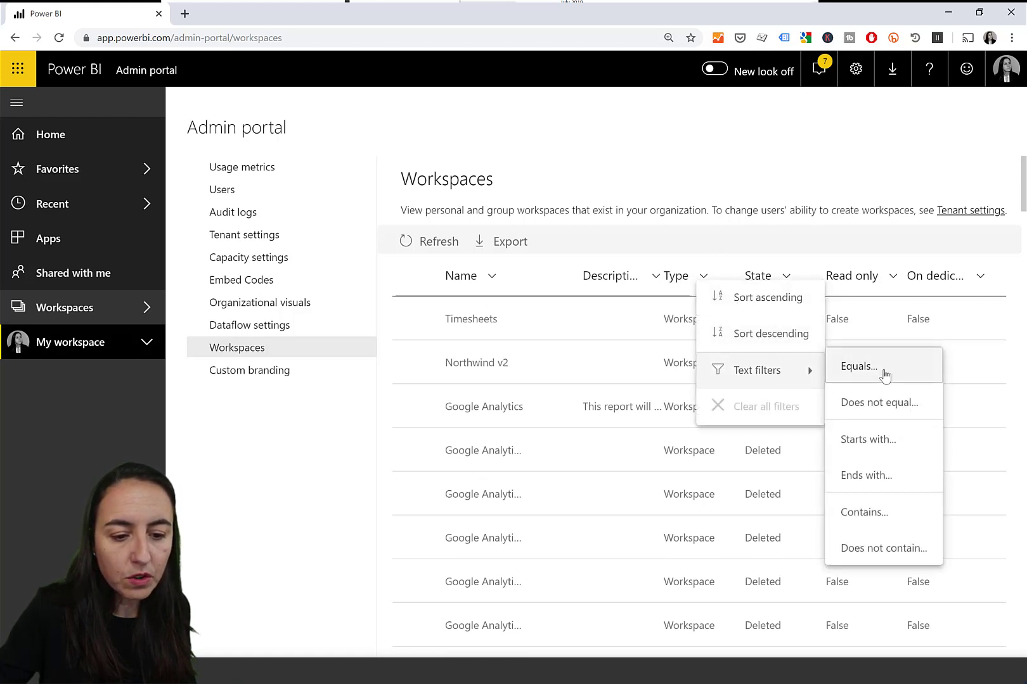
click(885, 376)
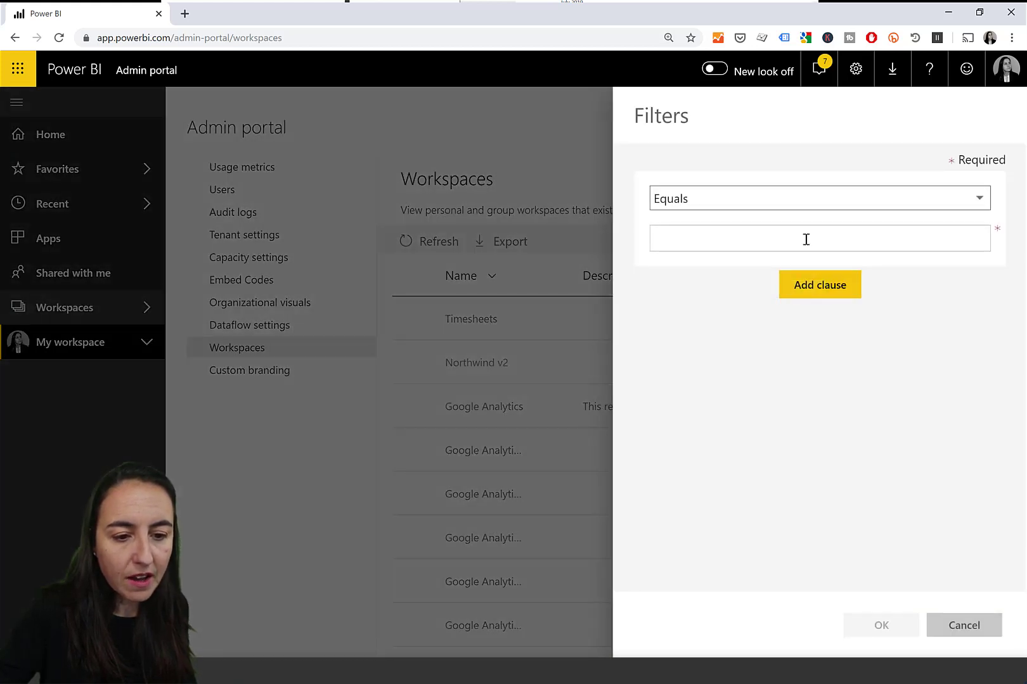
click(866, 247)
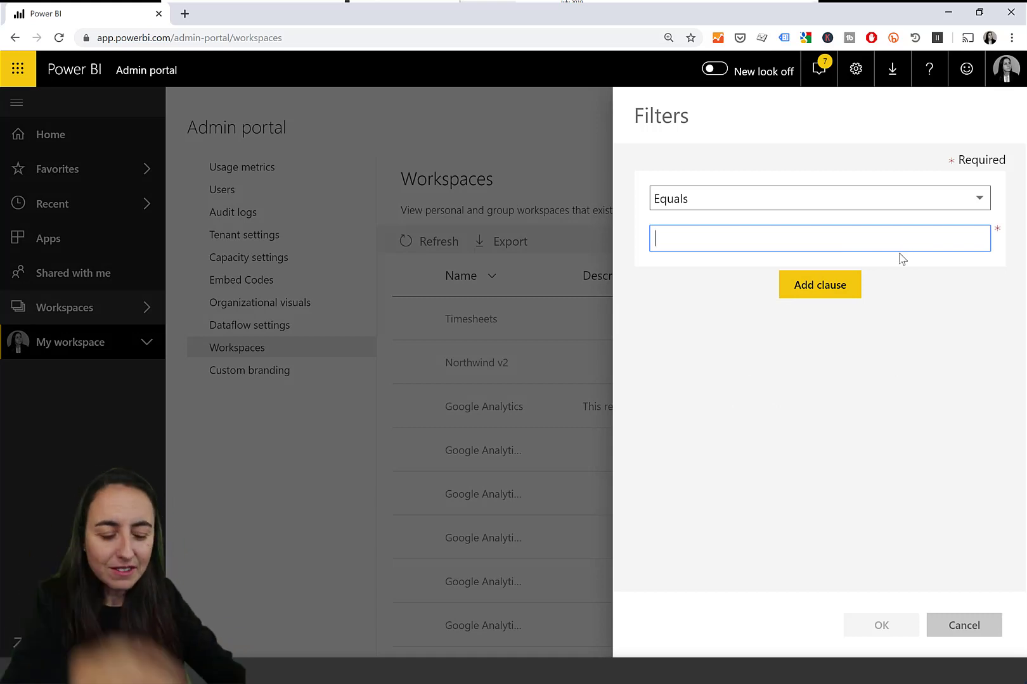
text(Wor)
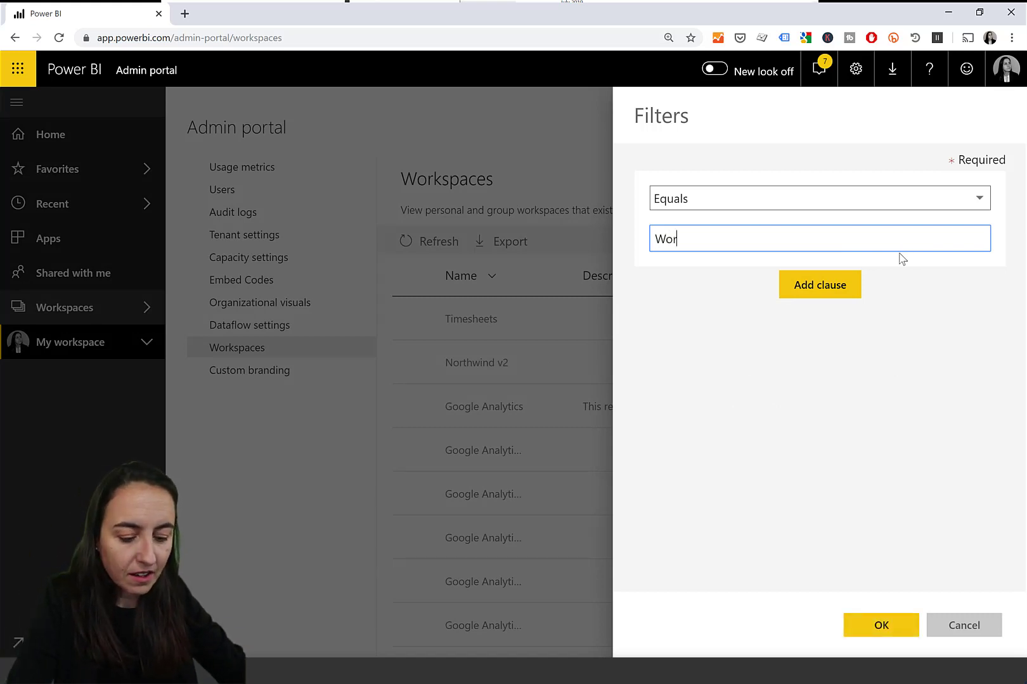
text(kspaces)
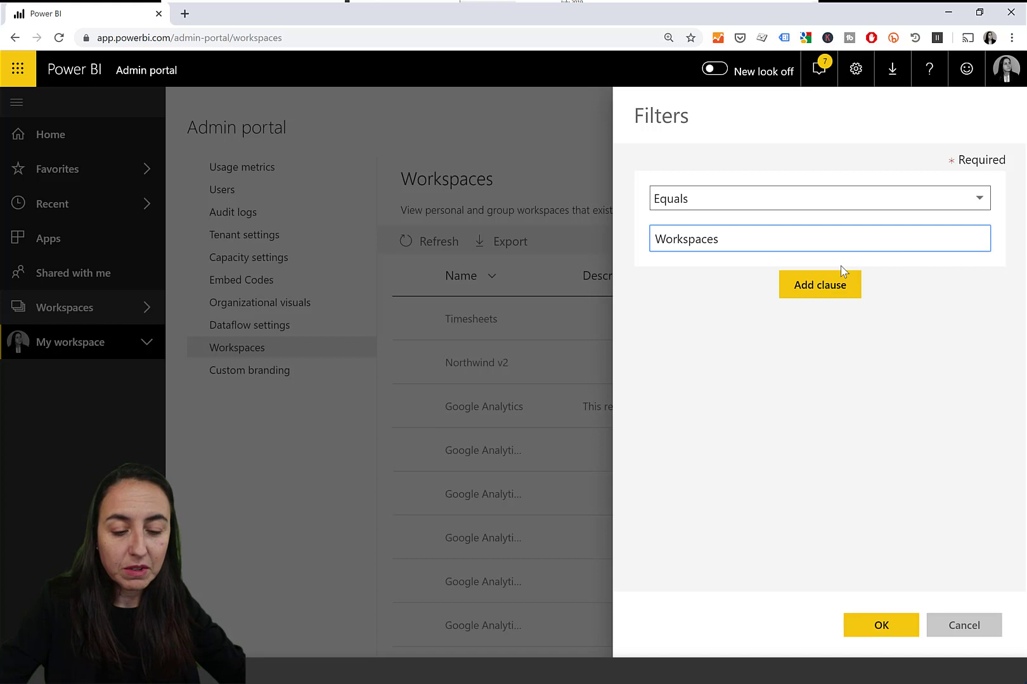
click(890, 627)
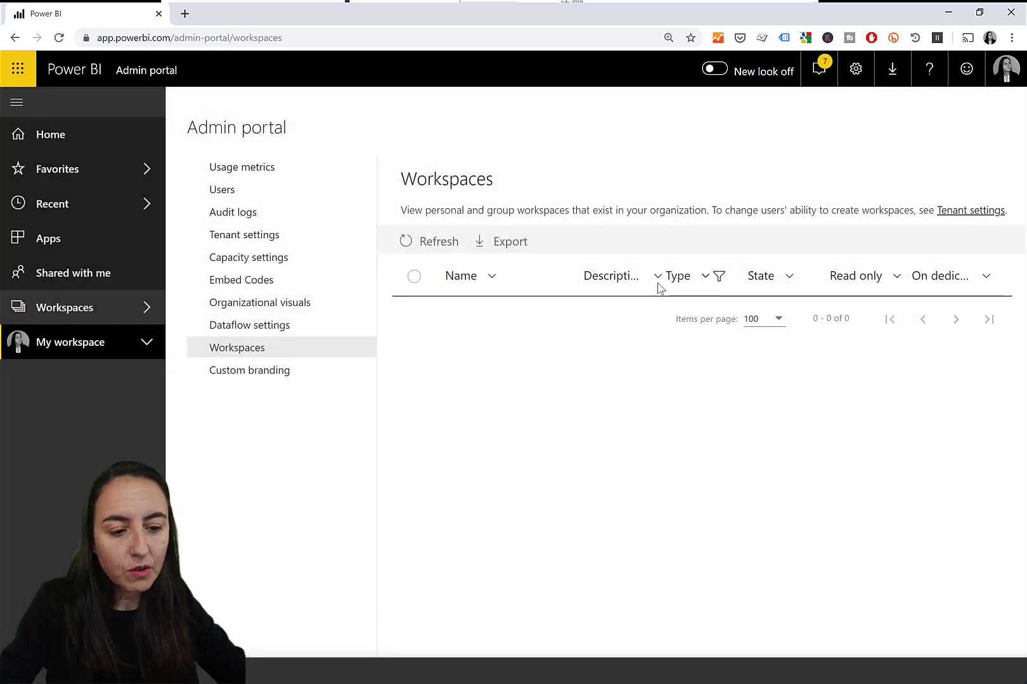
Clear all filters and filter Type to equal 'Workspace' instead
click(706, 279)
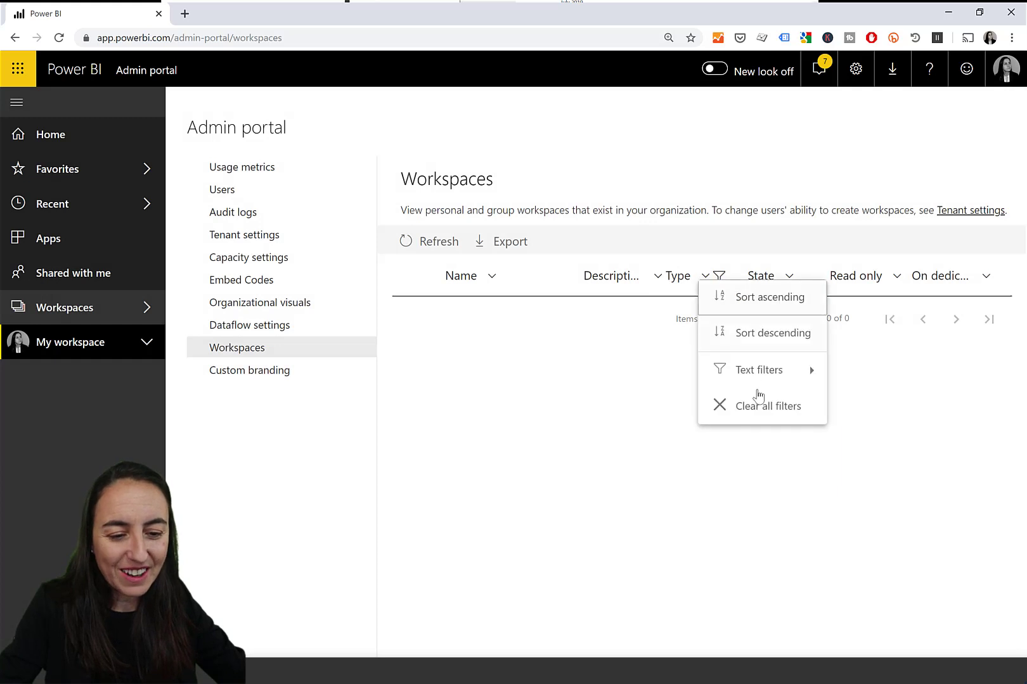
click(732, 402)
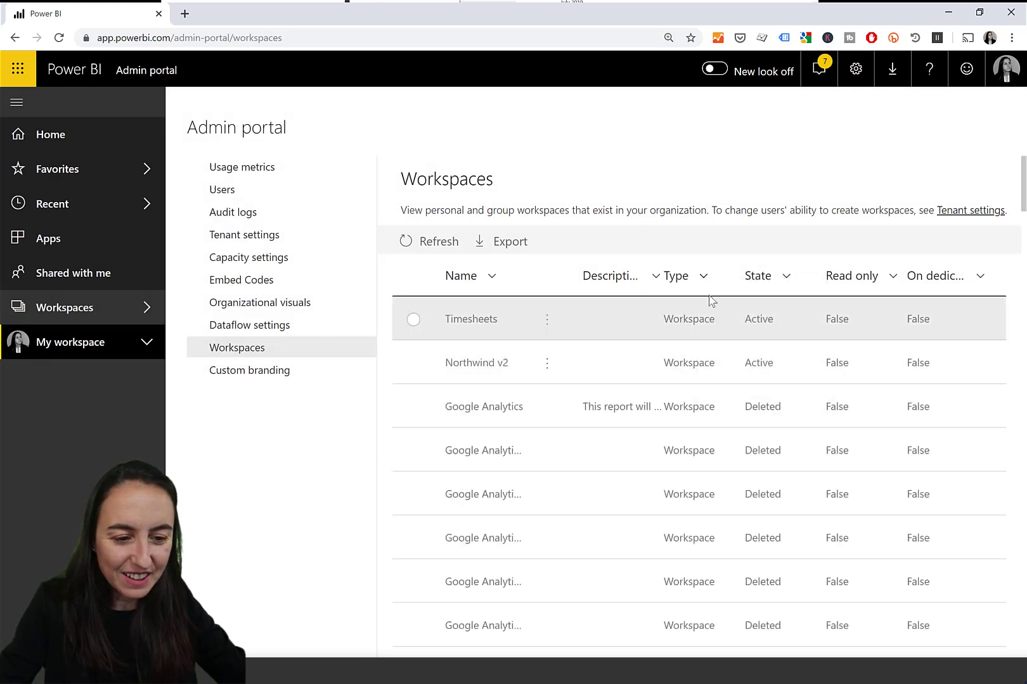
click(704, 277)
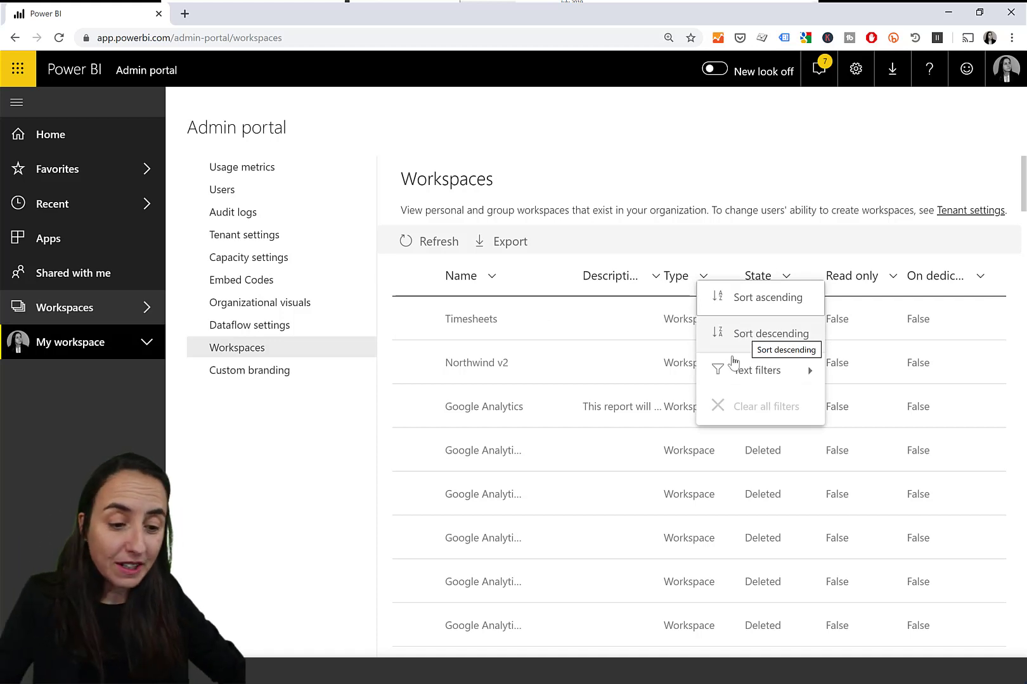
mouse_move(742, 372)
click(870, 372)
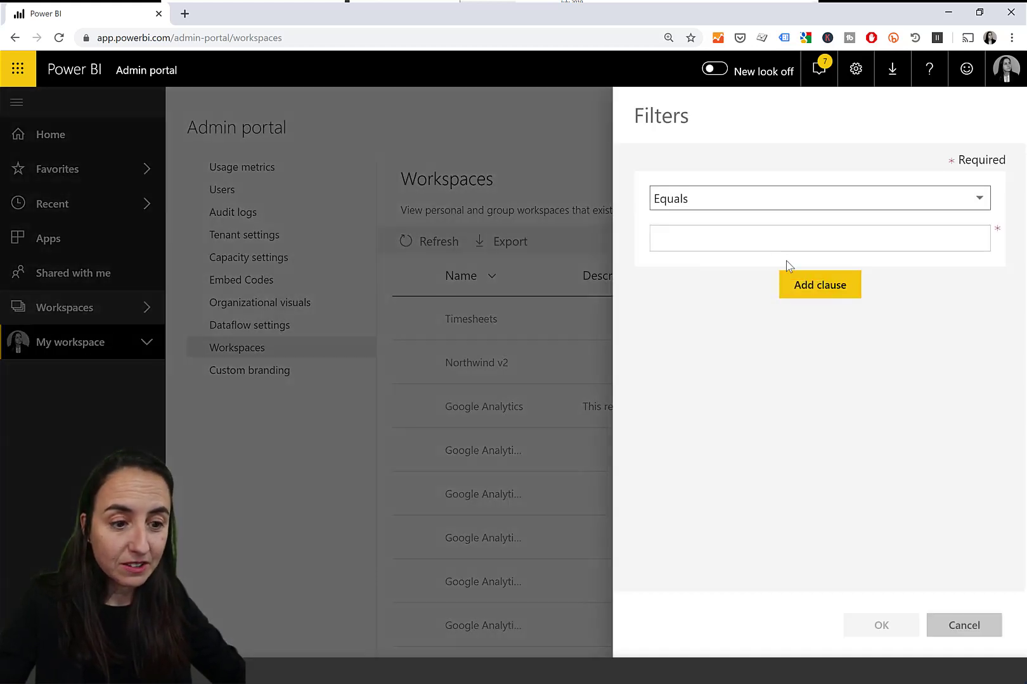
click(767, 241)
text(Work)
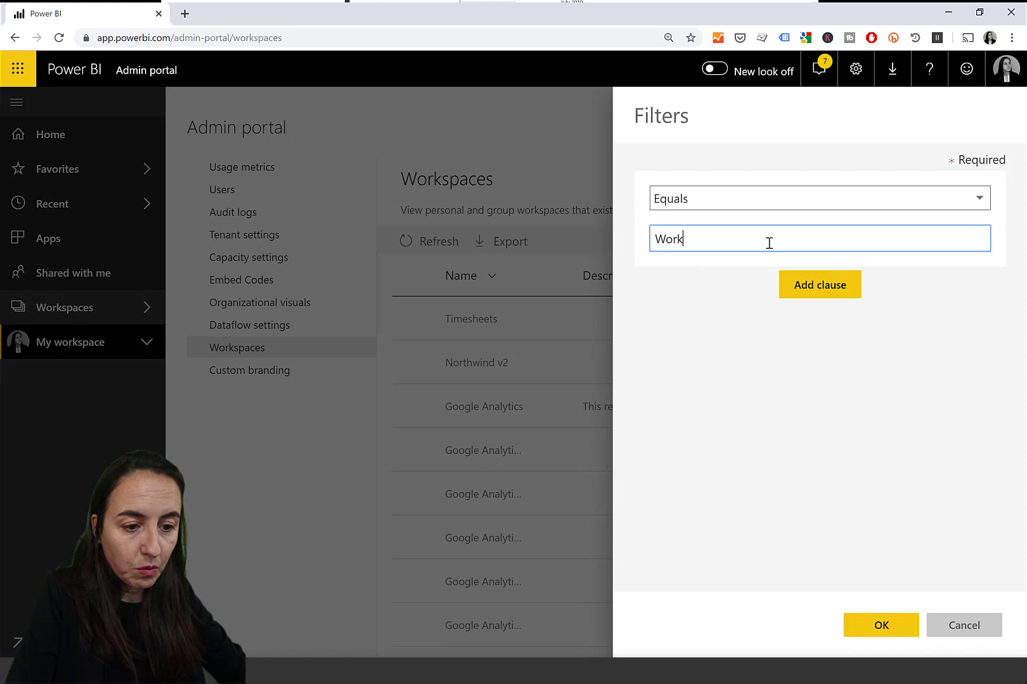
text(space)
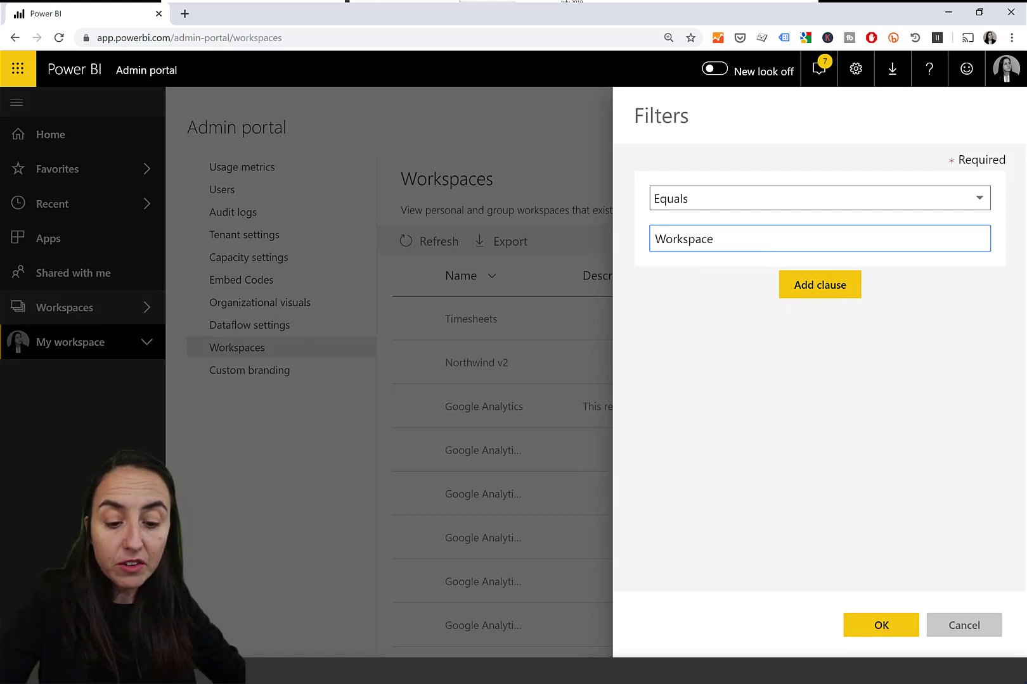
click(865, 627)
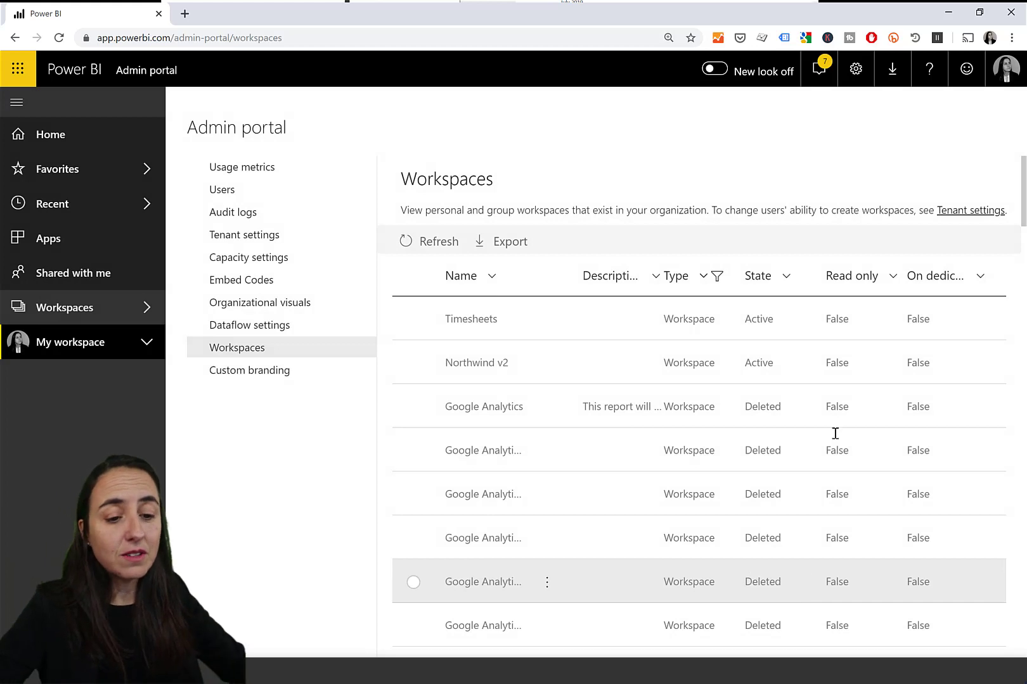
Open the State column's sorting and filtering menu
click(786, 275)
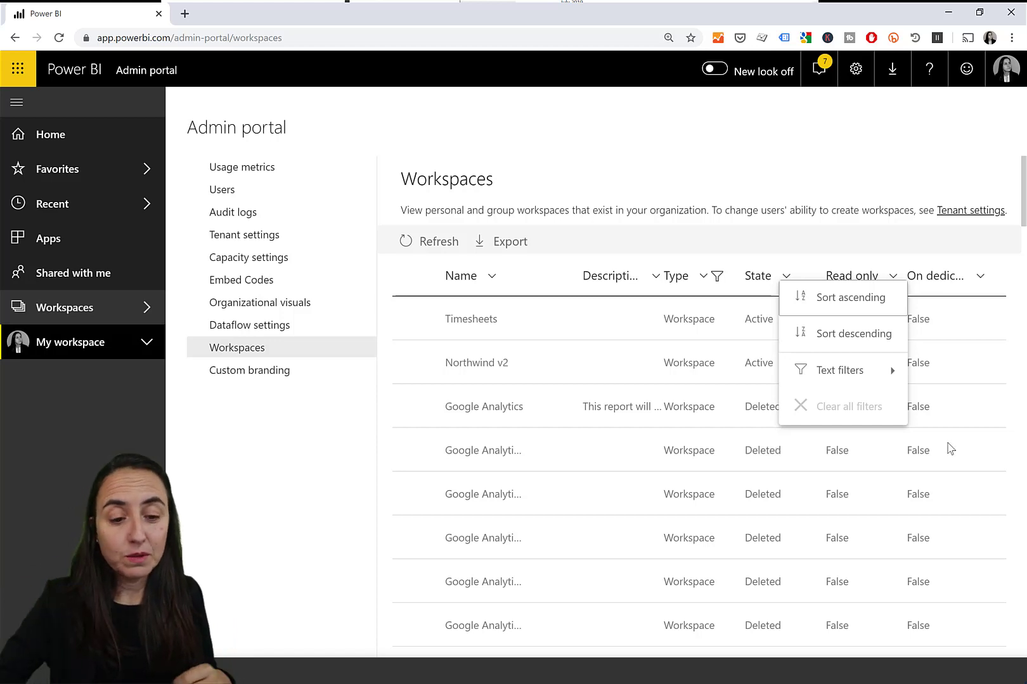
Filter State to equal 'Active', leaving Timesheets, Northwind v2, Google Analytics and Calendars
mouse_move(845, 381)
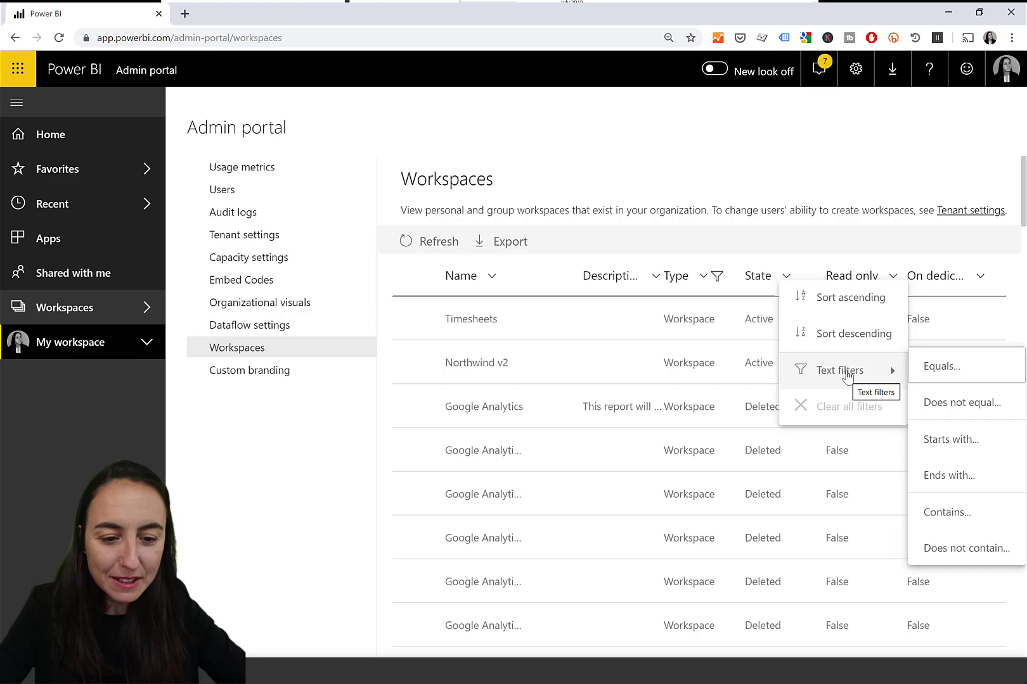
click(920, 372)
click(775, 244)
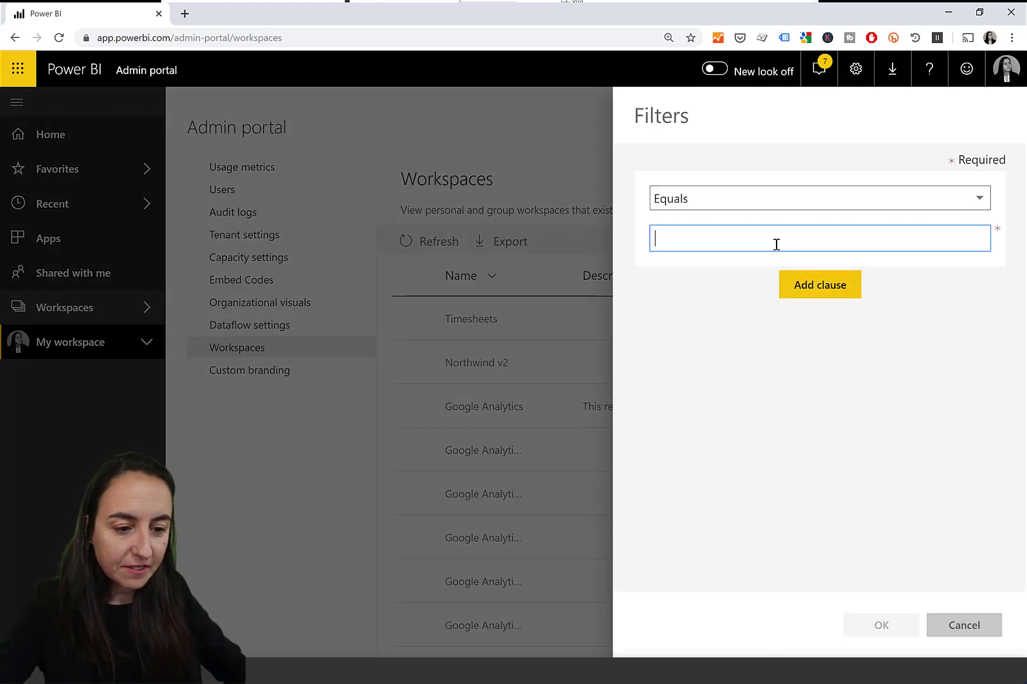
text(Act)
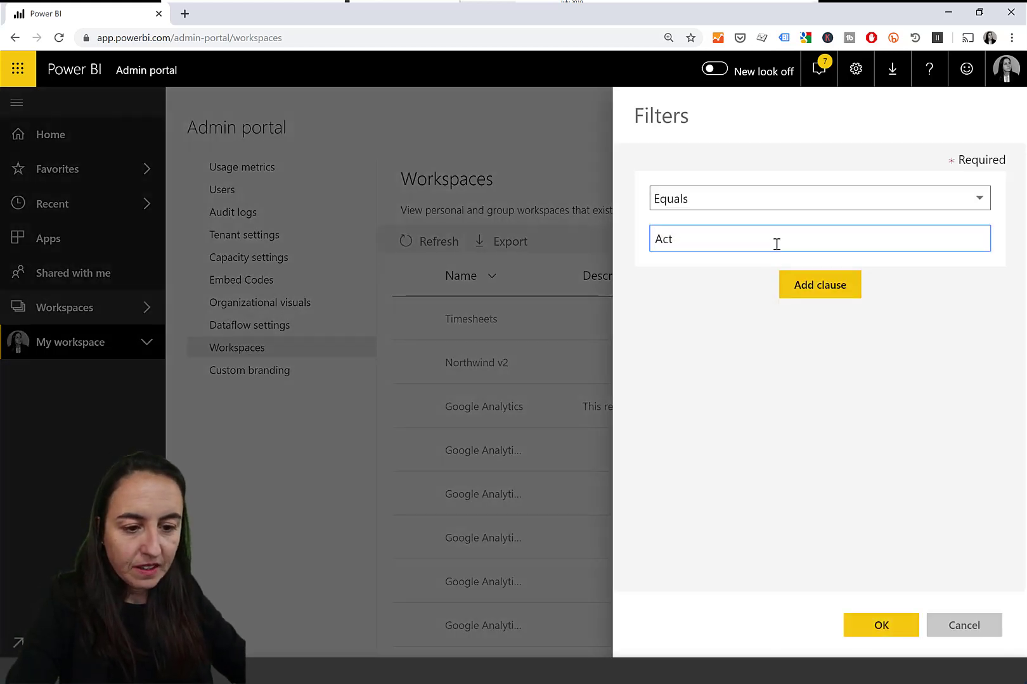
text(ive)
click(887, 627)
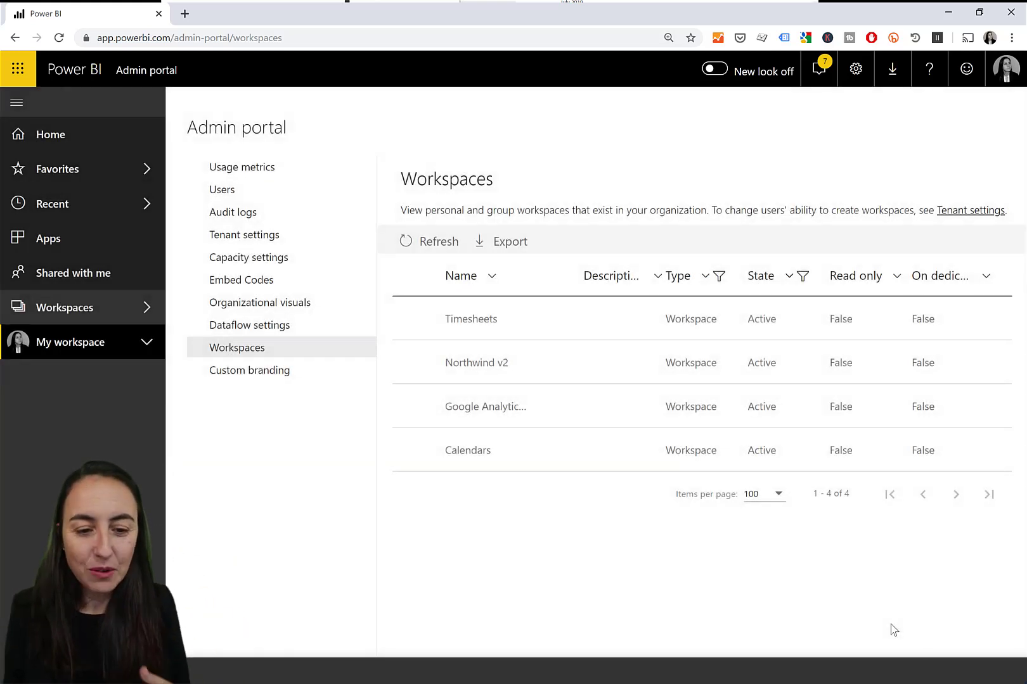
Select Timesheets and view its Details and Edit form, closing both without changes
click(413, 321)
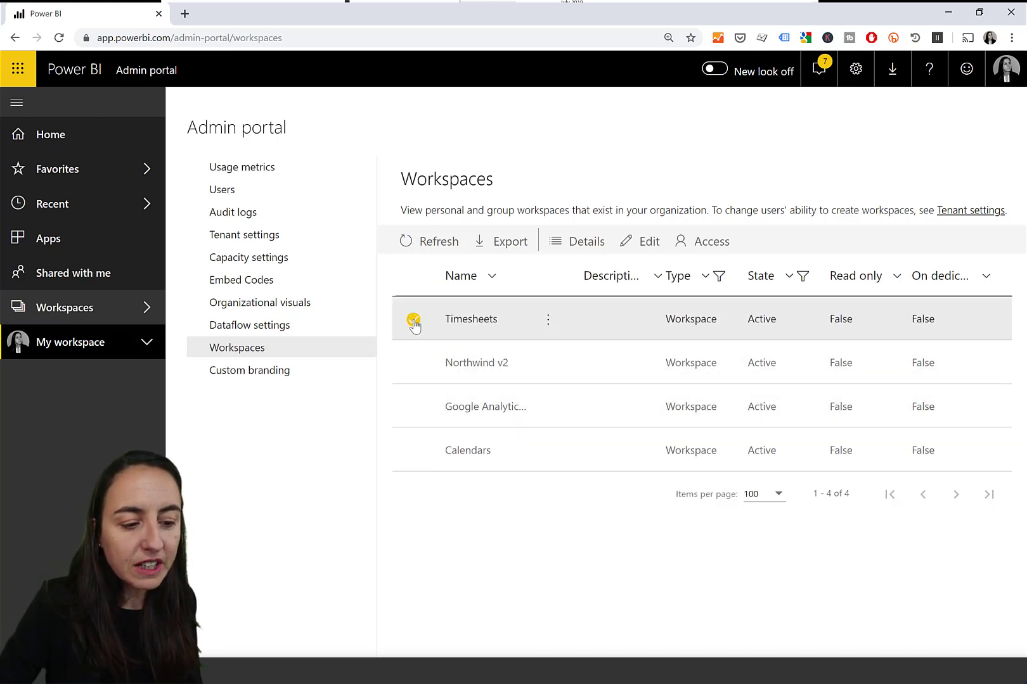
click(577, 252)
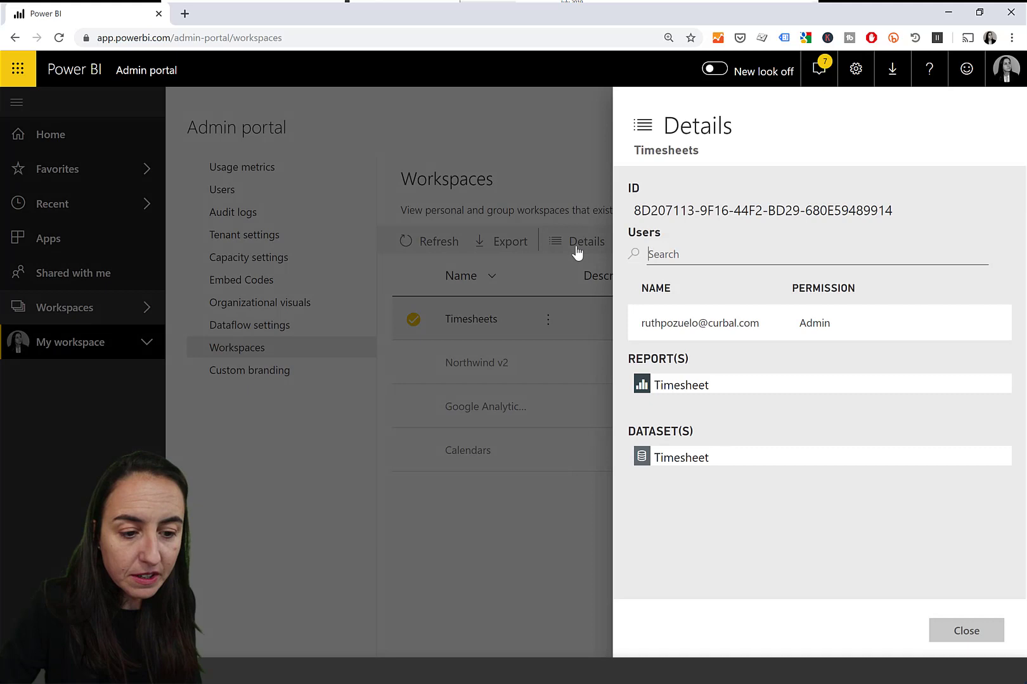
click(952, 631)
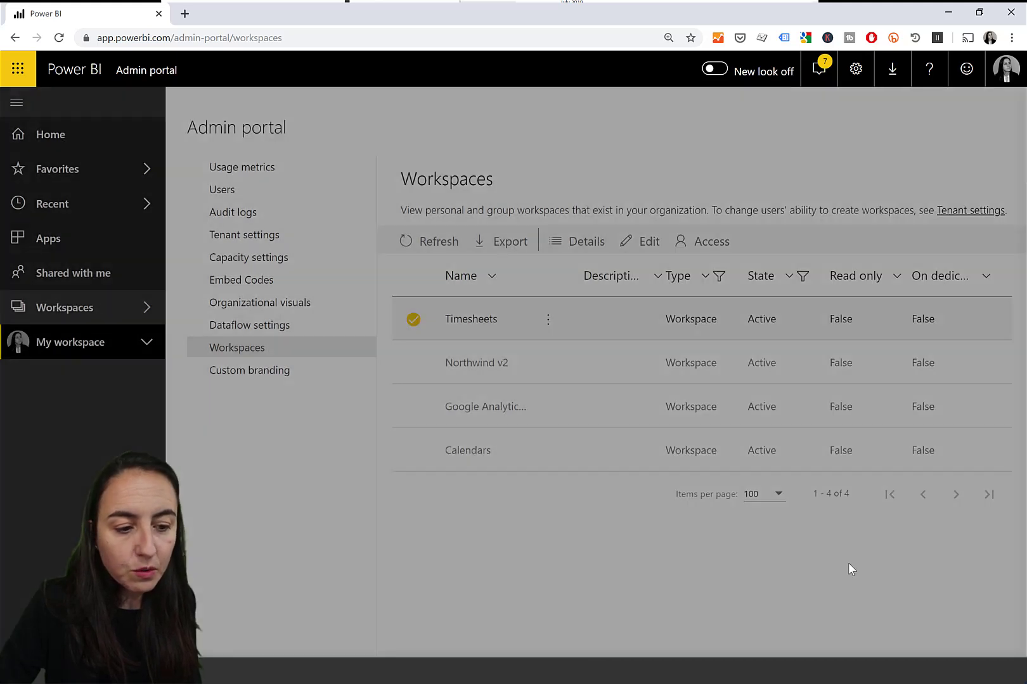
click(646, 245)
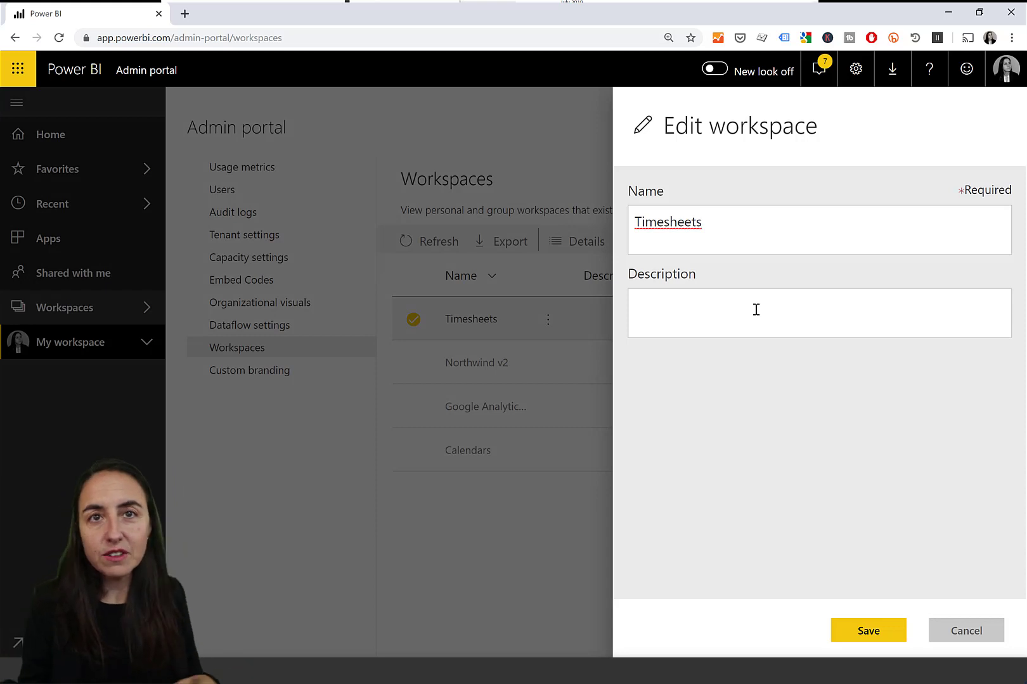
click(989, 630)
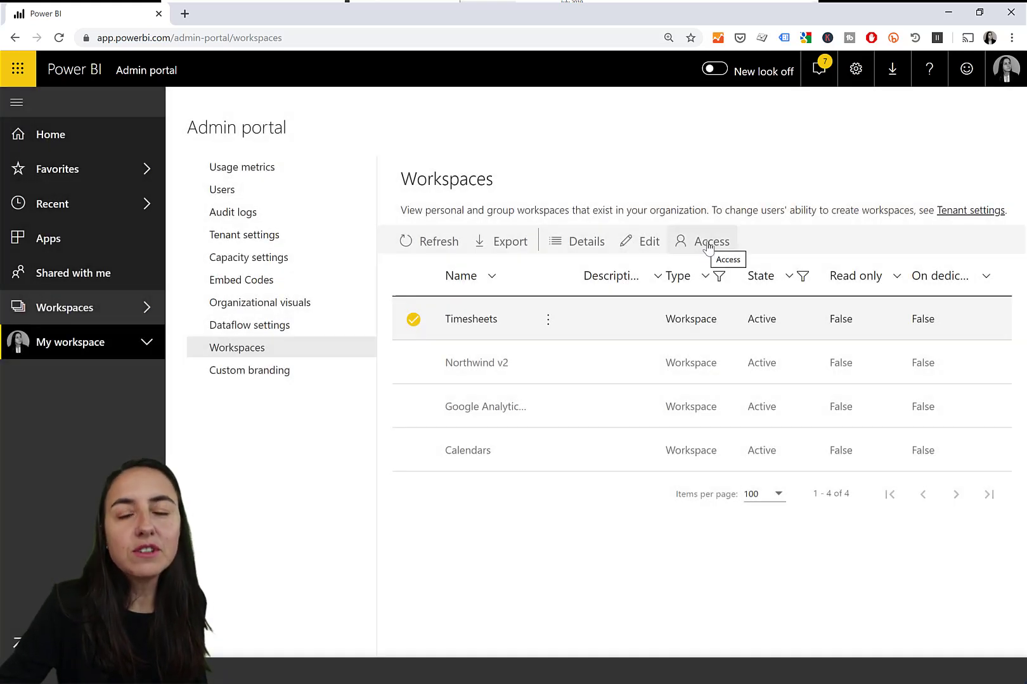
Select all four workspaces and view their Access panel, closing it unchanged
click(413, 362)
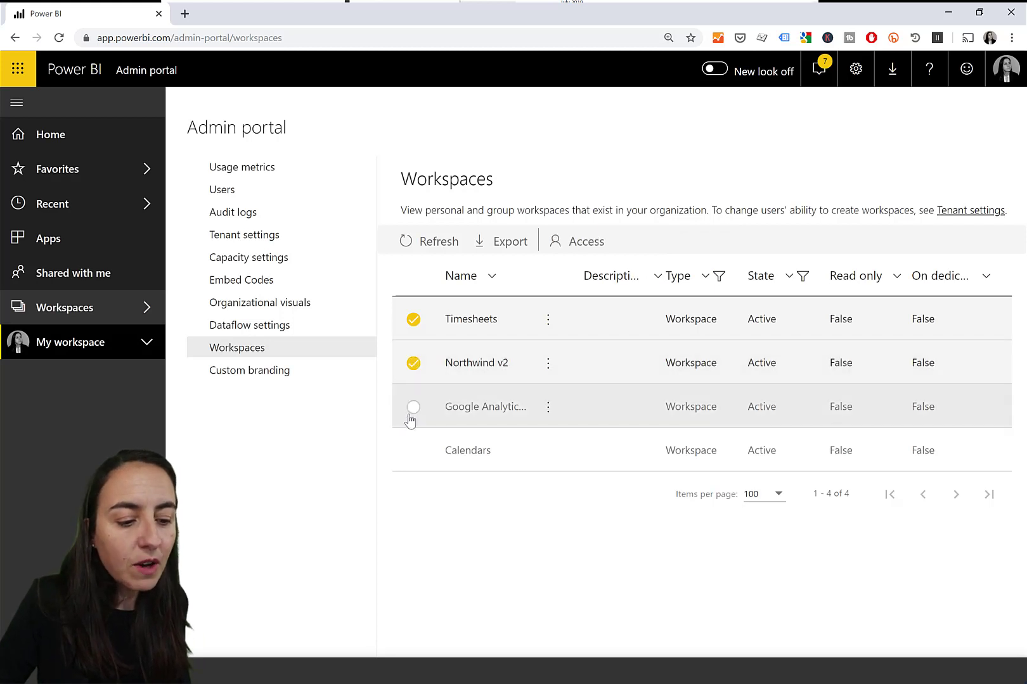
click(412, 407)
click(412, 451)
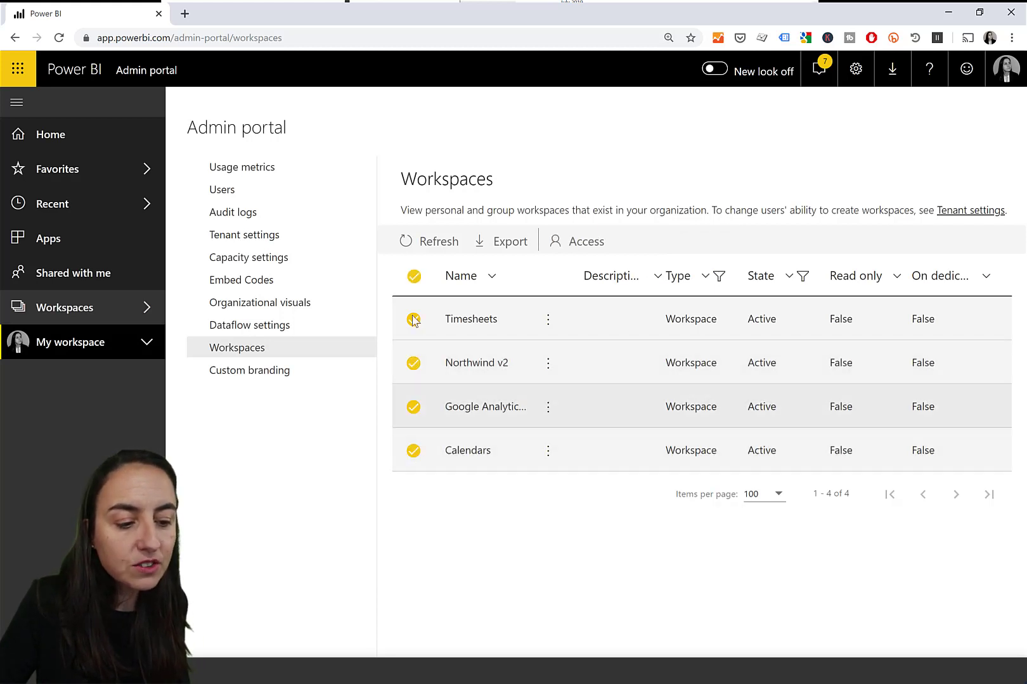
click(575, 241)
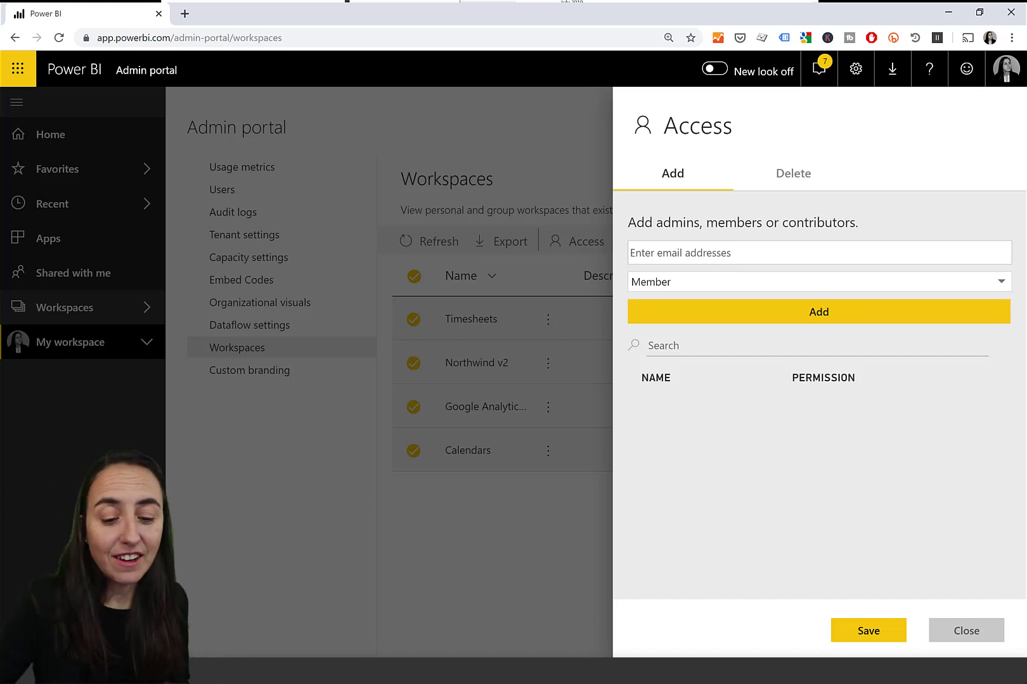
click(975, 630)
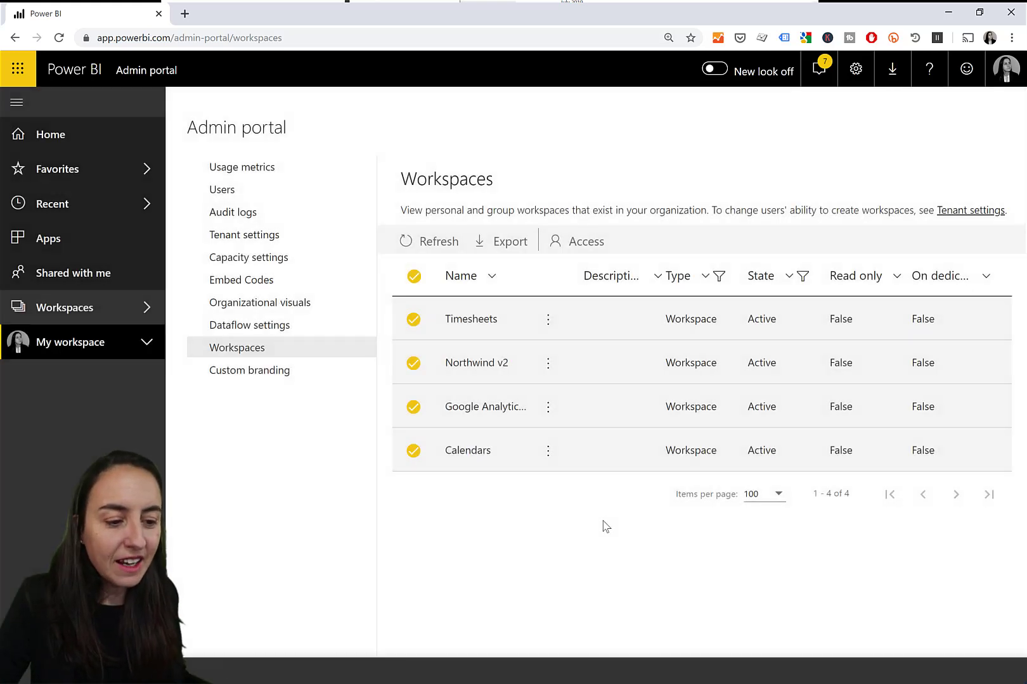
Adjust the row selection until only Google Analytics is checked
click(465, 322)
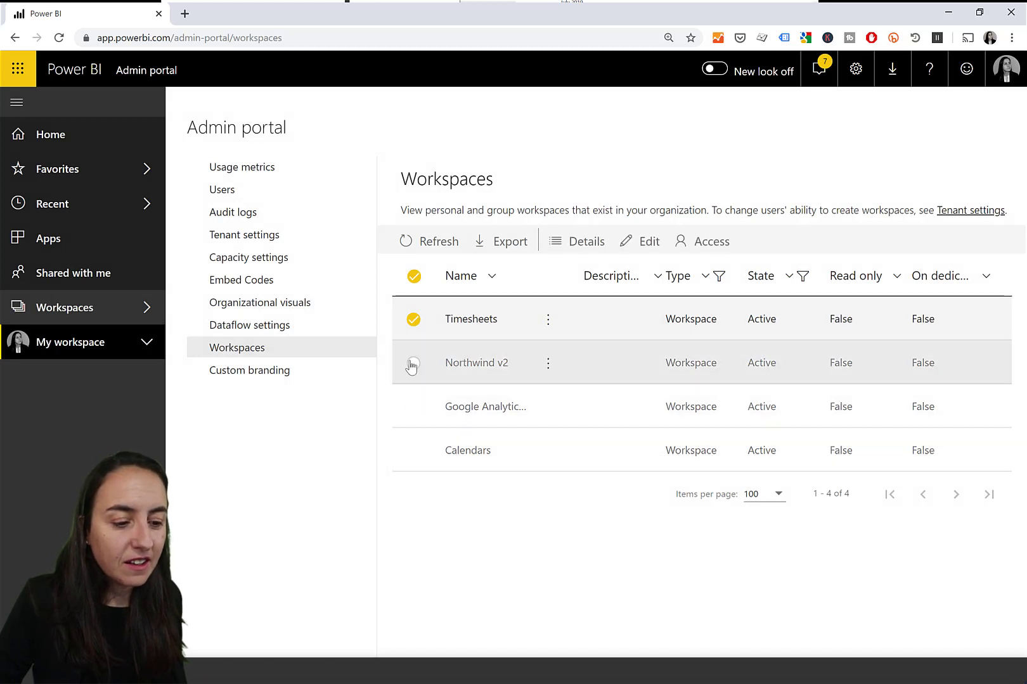
click(414, 362)
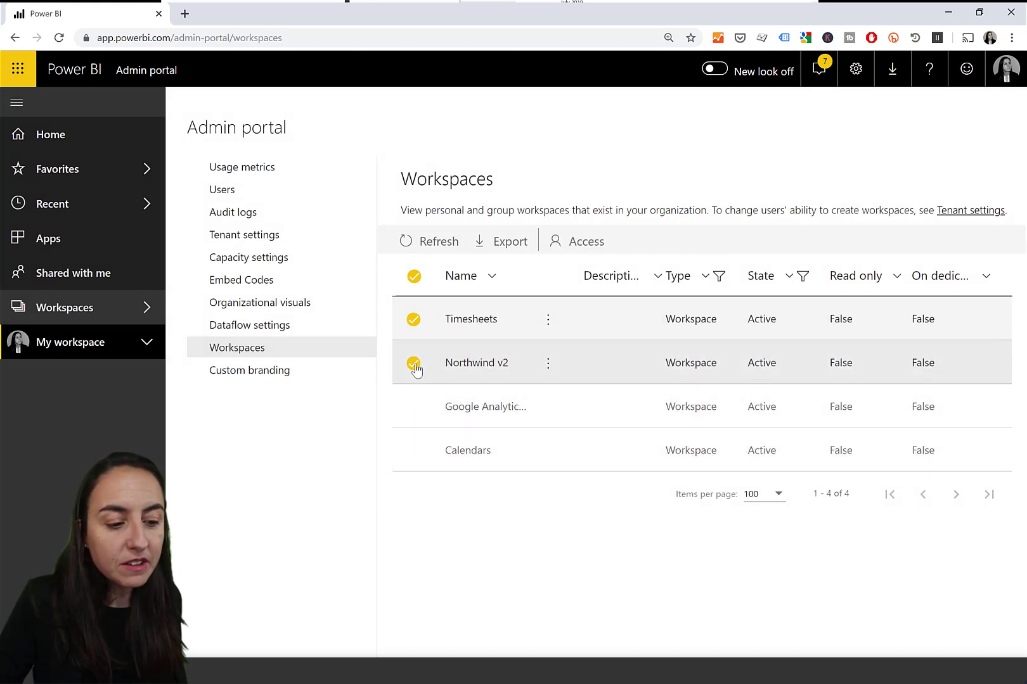
click(414, 364)
click(413, 363)
click(422, 406)
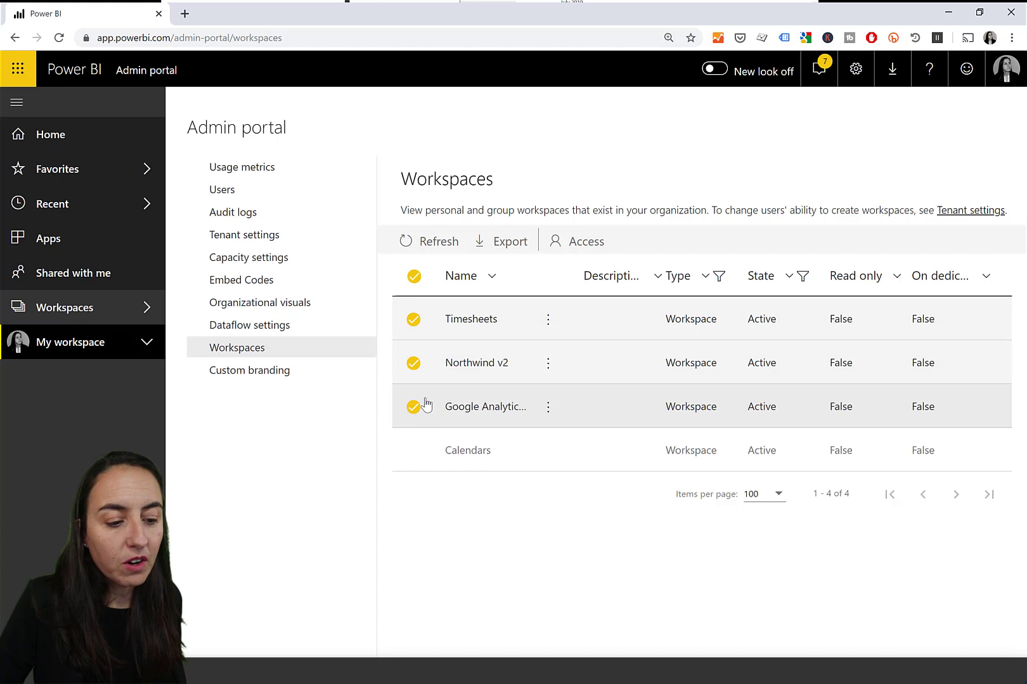
click(413, 363)
click(415, 320)
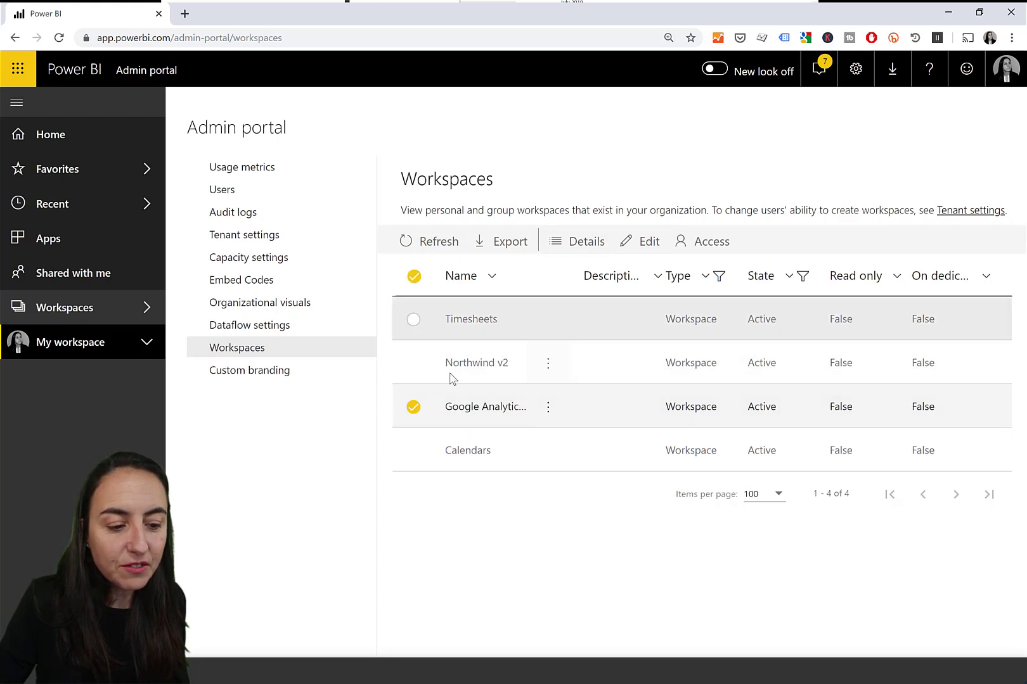
Deselect Google Analytics and clear the State filter
click(413, 406)
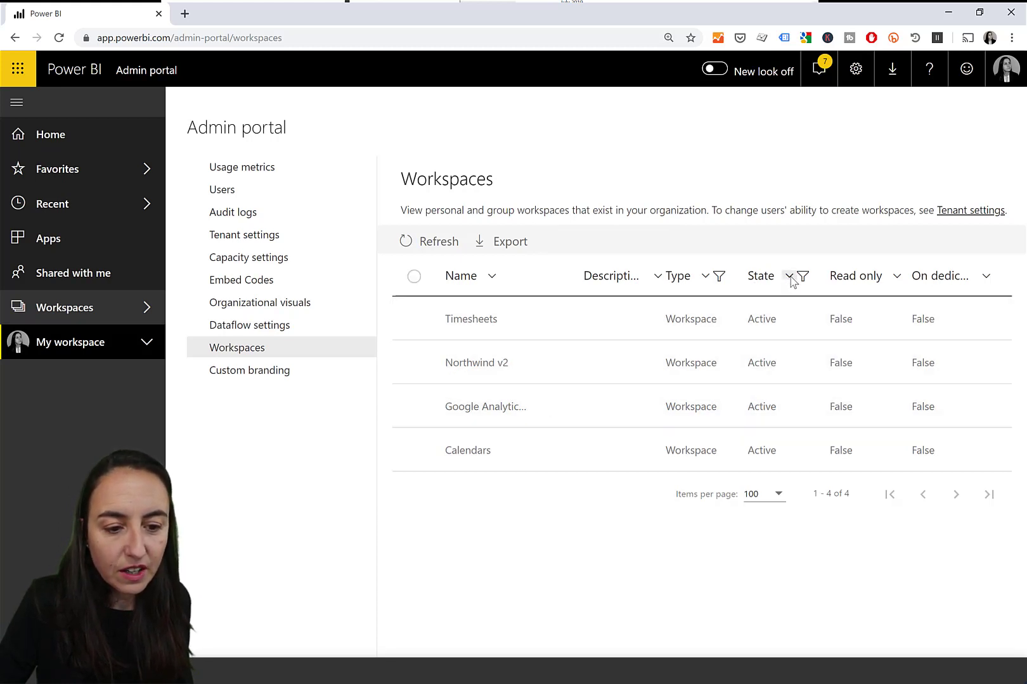
click(789, 277)
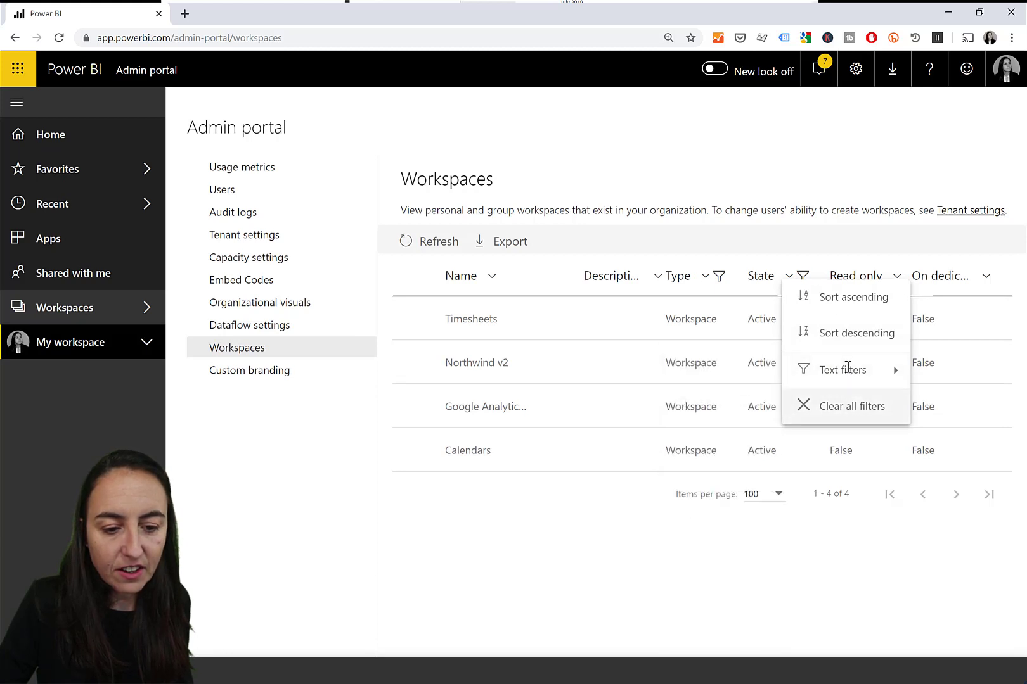
click(849, 406)
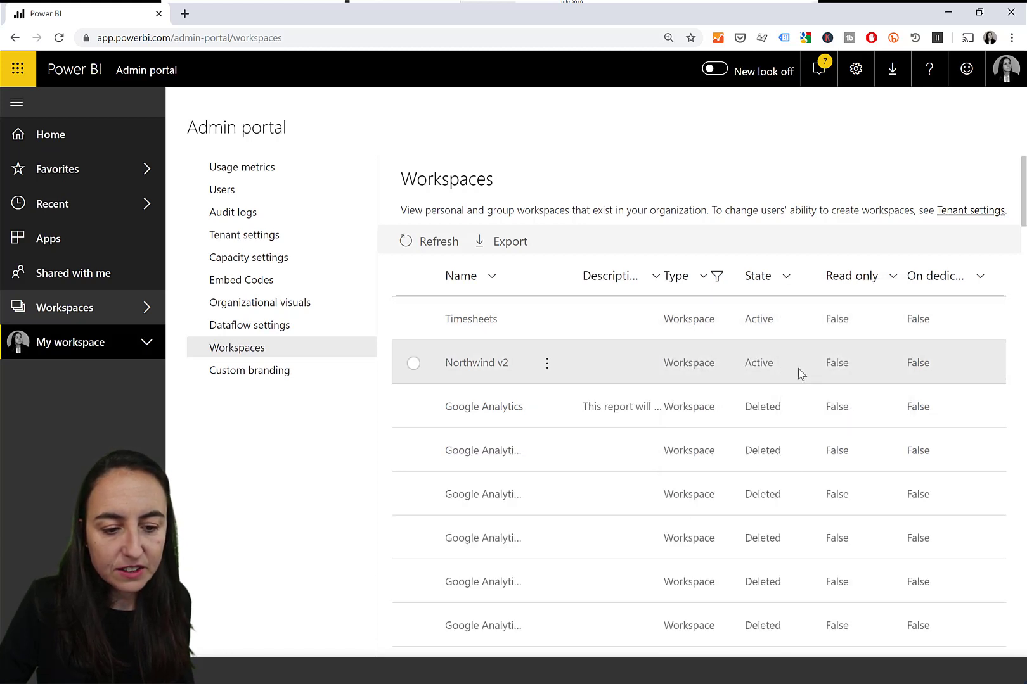
Filter State to equal 'Deleted' and select the first deleted Google Analytics workspace
click(785, 278)
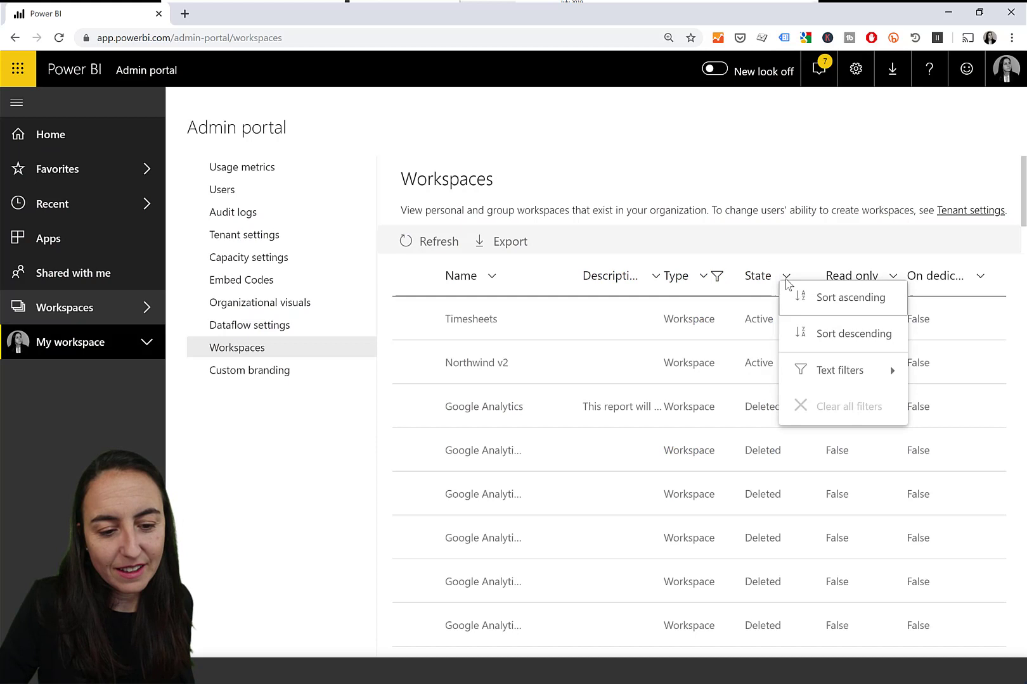
mouse_move(847, 371)
click(939, 368)
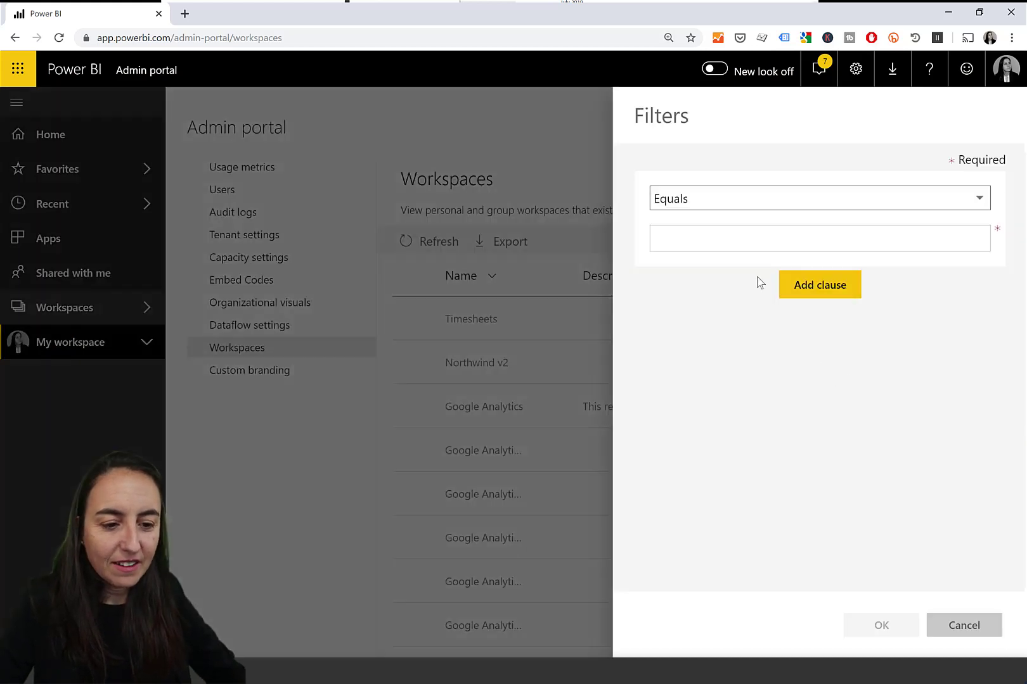
click(741, 245)
text(Deleted)
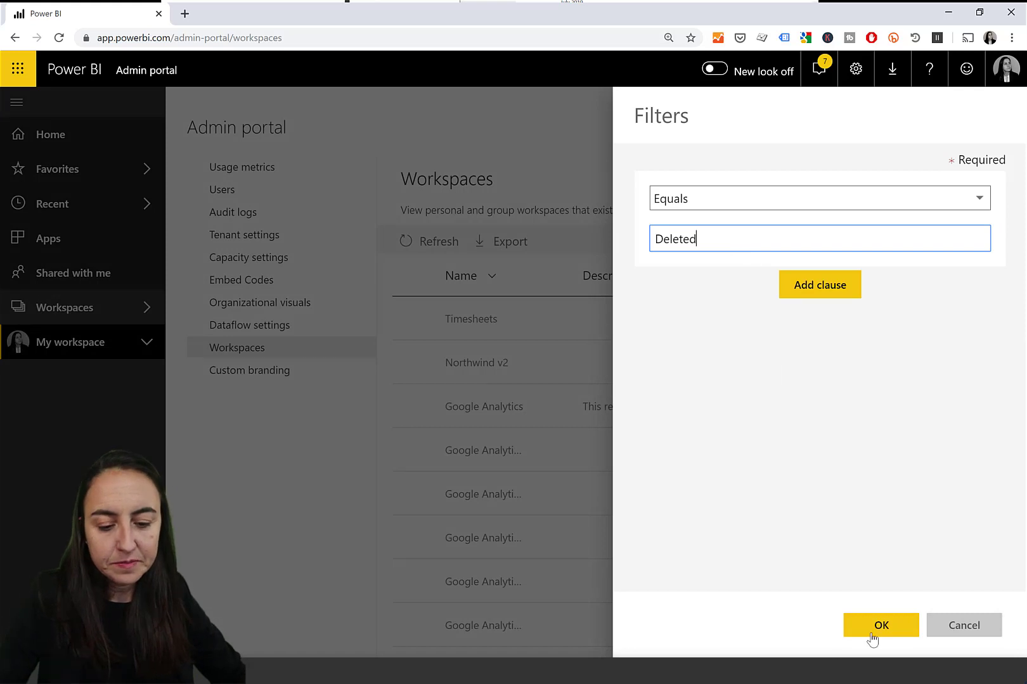
click(874, 630)
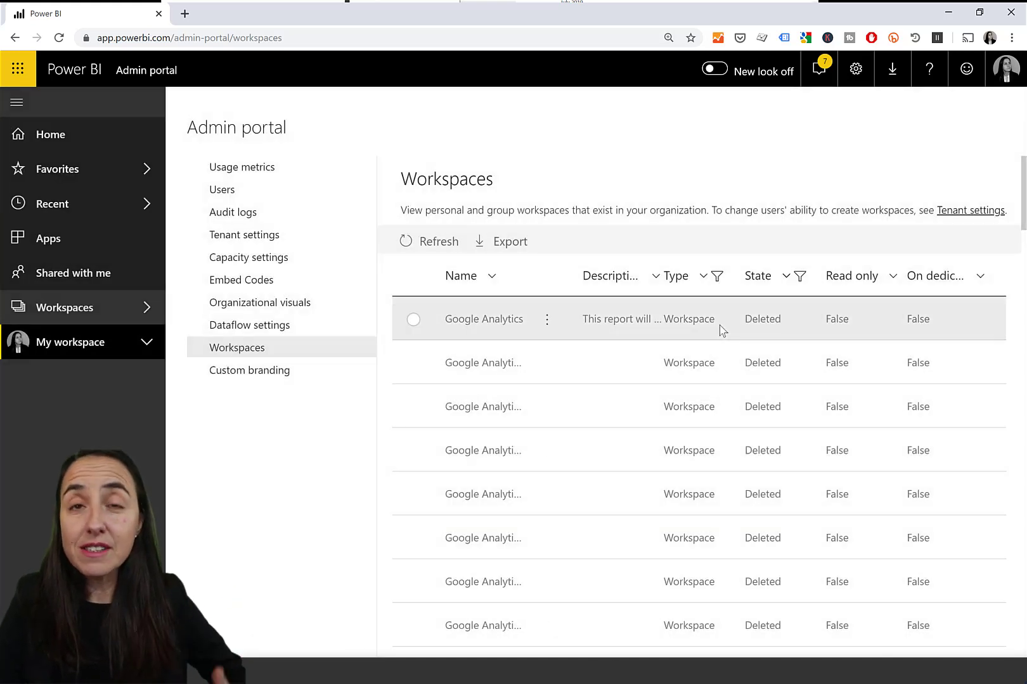
click(421, 326)
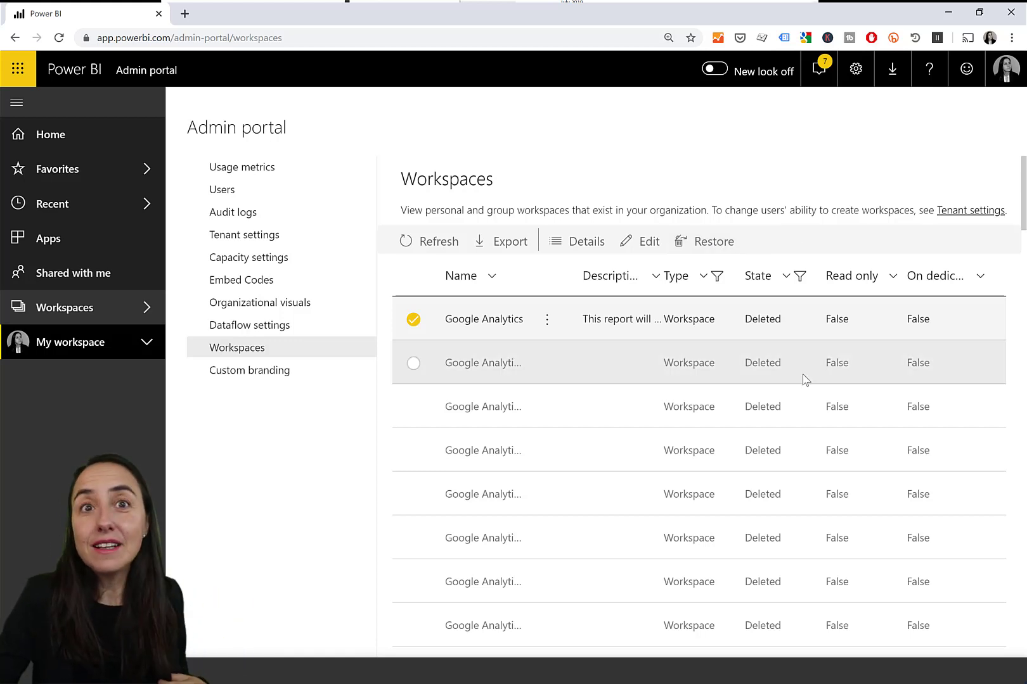
click(414, 322)
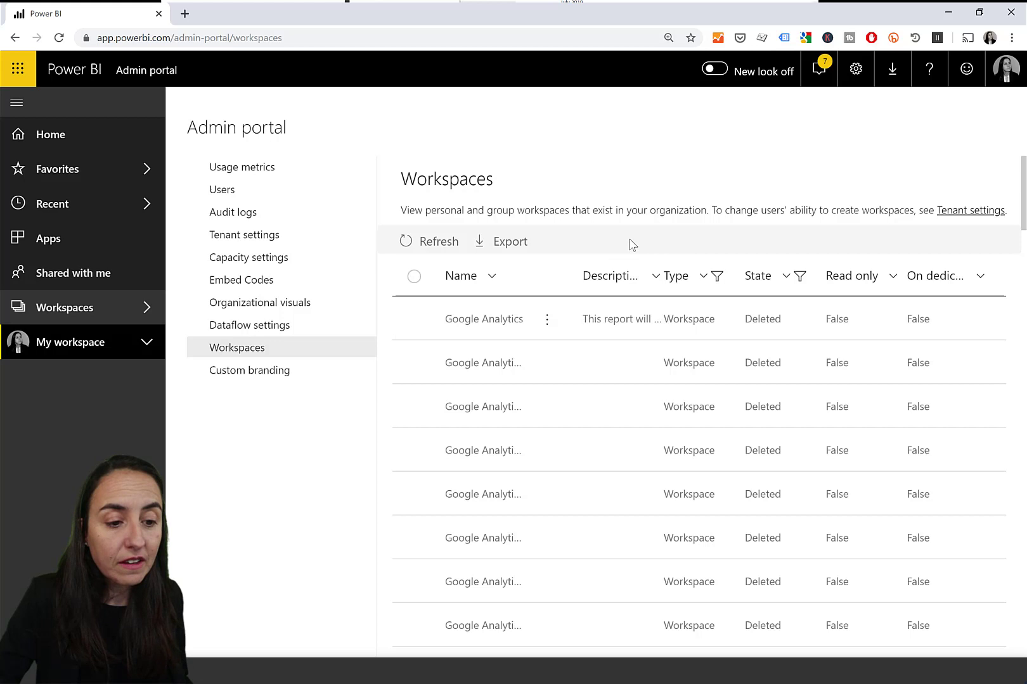
Replace the State filter with State equals 'Orphaned', returning 0 of 0 workspaces
click(786, 277)
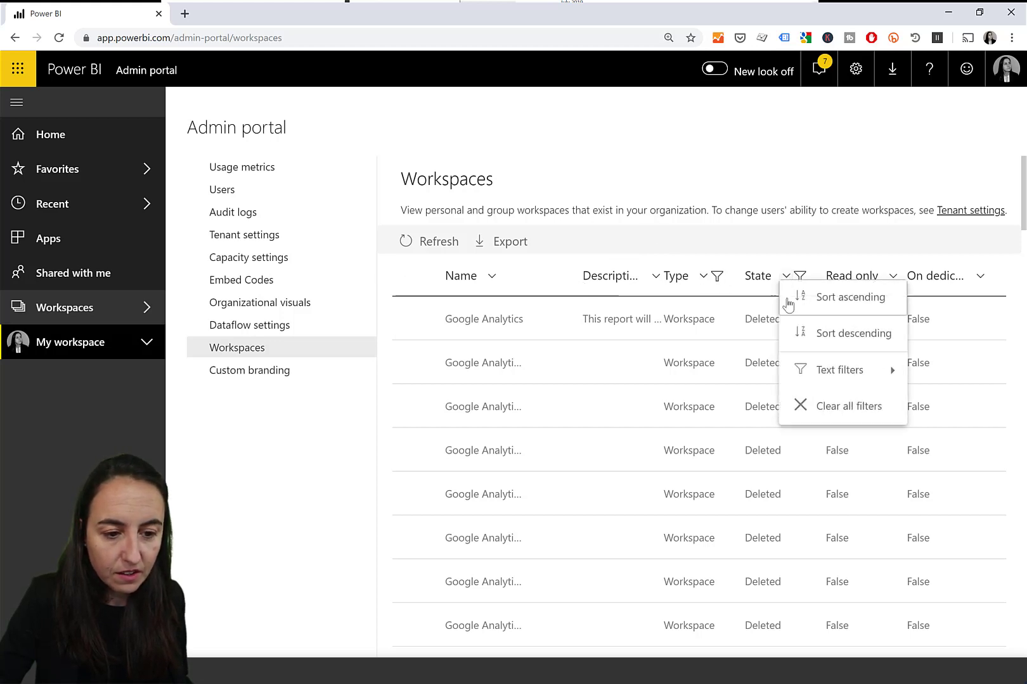
click(836, 405)
click(786, 277)
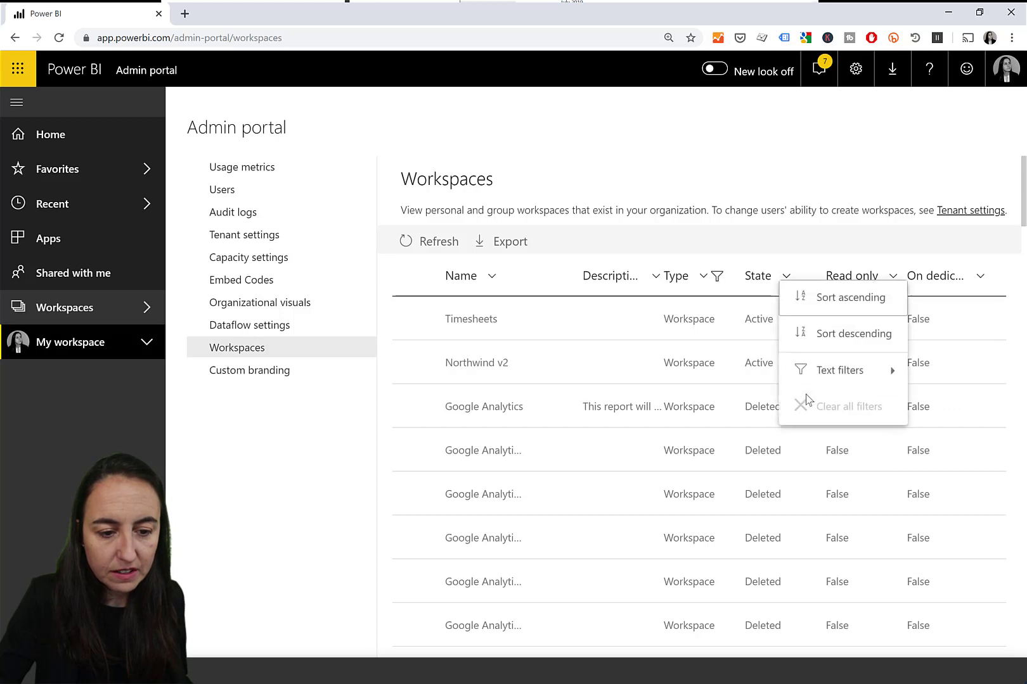
mouse_move(818, 372)
click(931, 366)
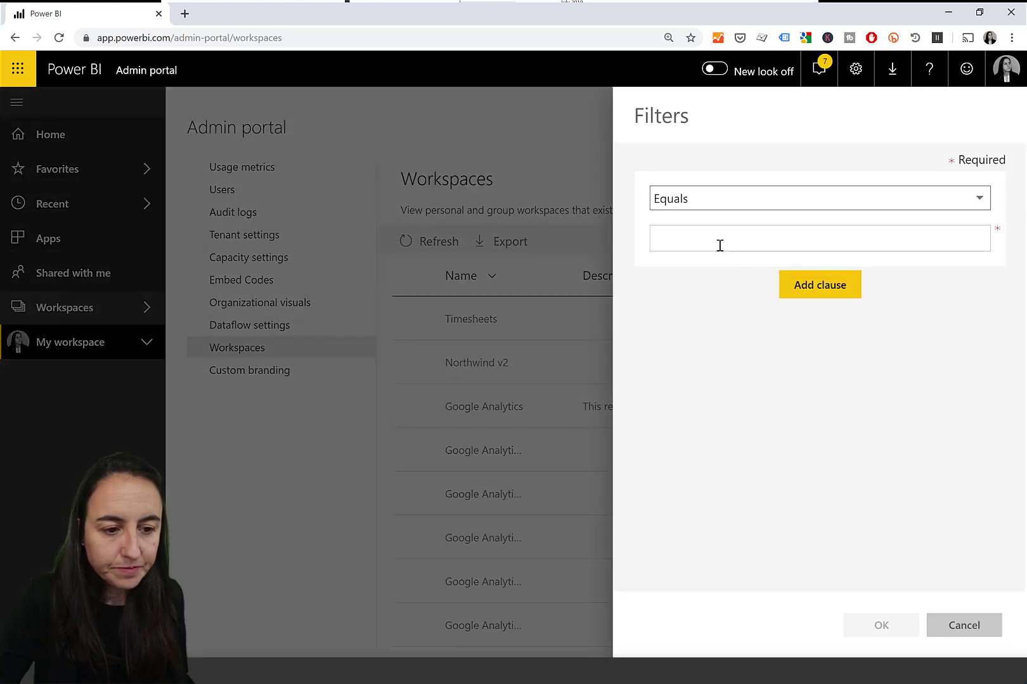
click(720, 243)
text(Orphaned)
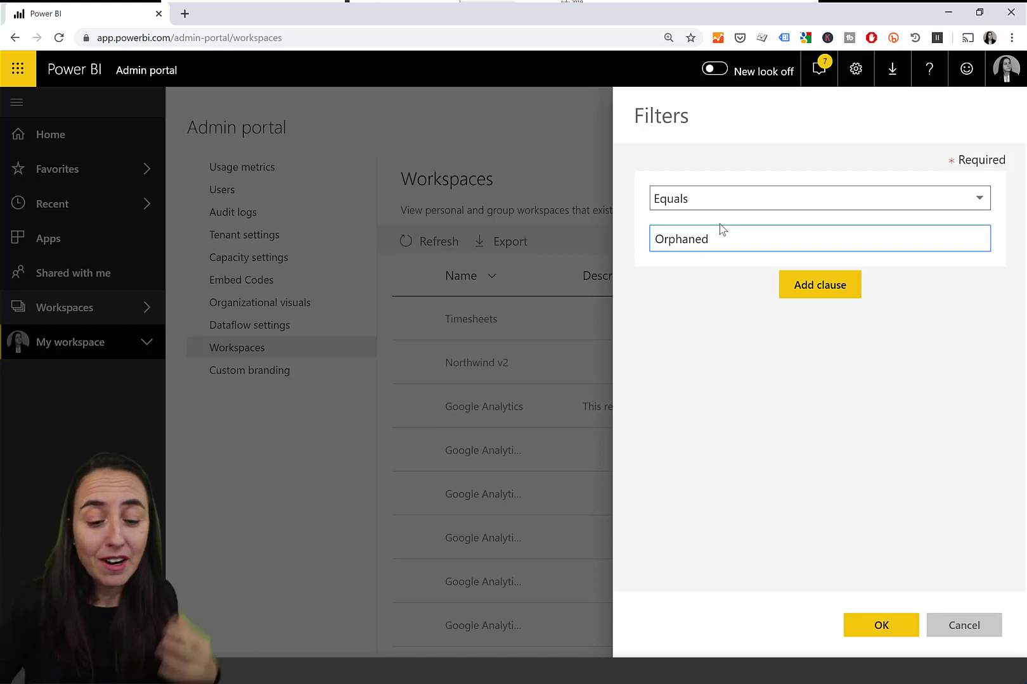
click(881, 626)
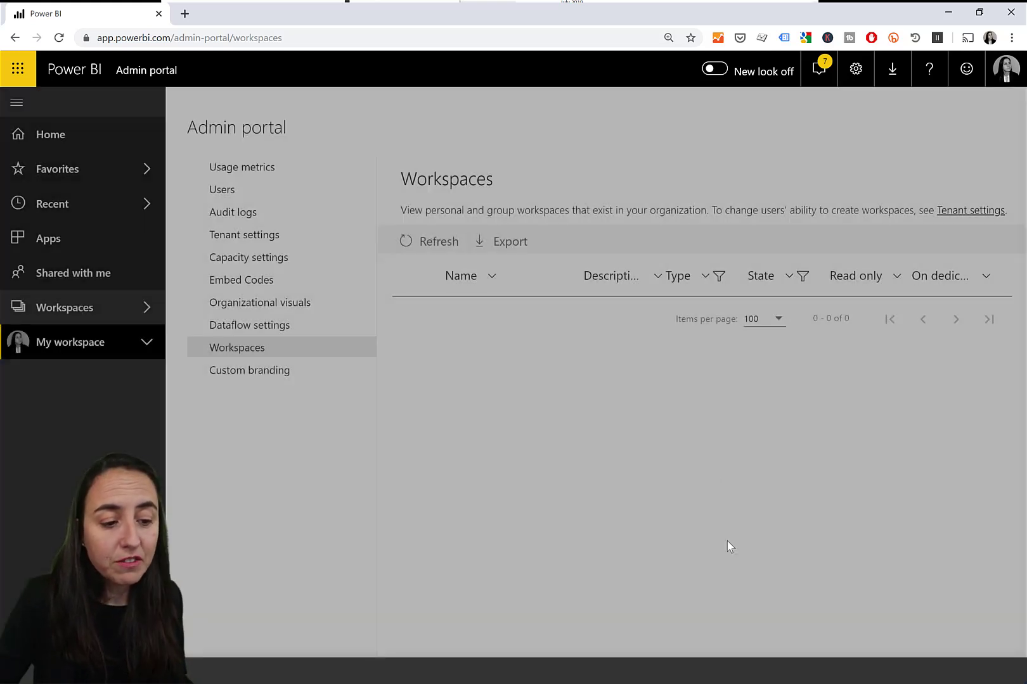